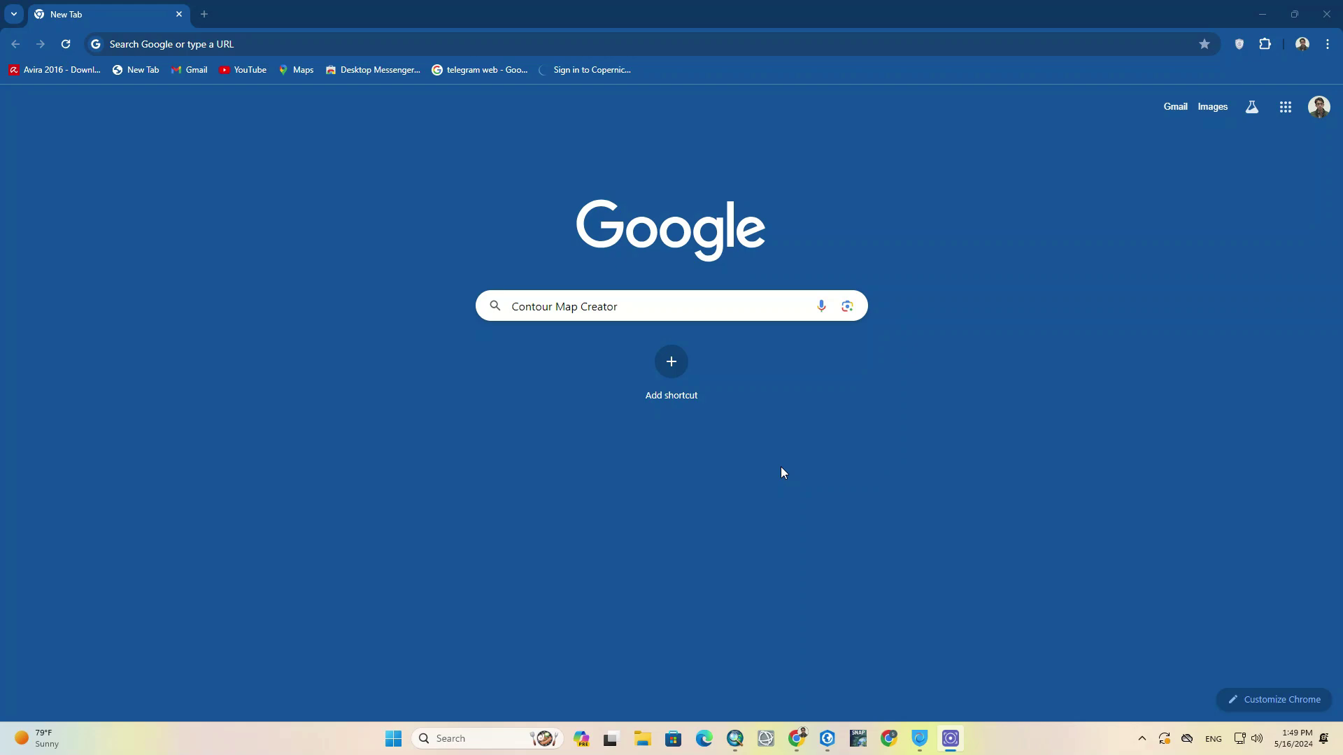
- Search Google for Contour Map Creator and open the contourmapcreator.urg8.ch result
click(712, 306)
key(Return)
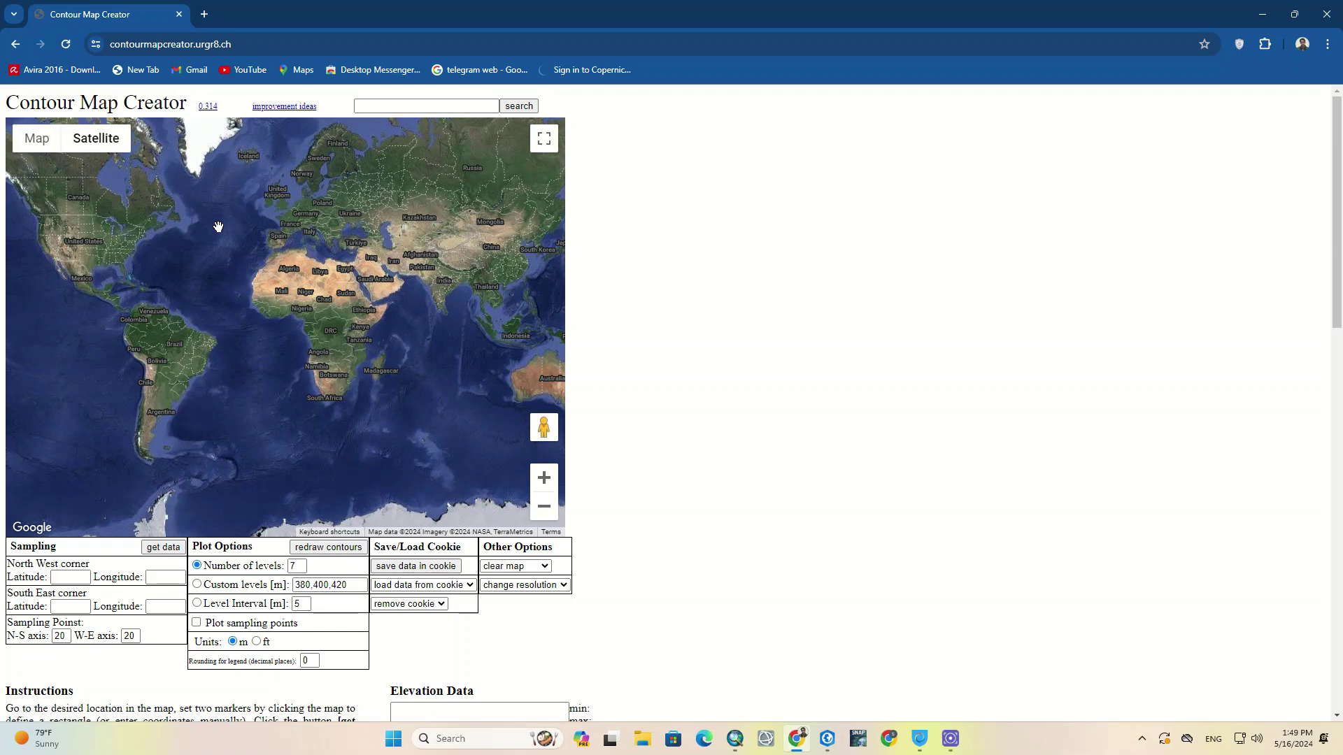
- Zoom in three levels and pan from the world view down to Italy around Naples
click(544, 478)
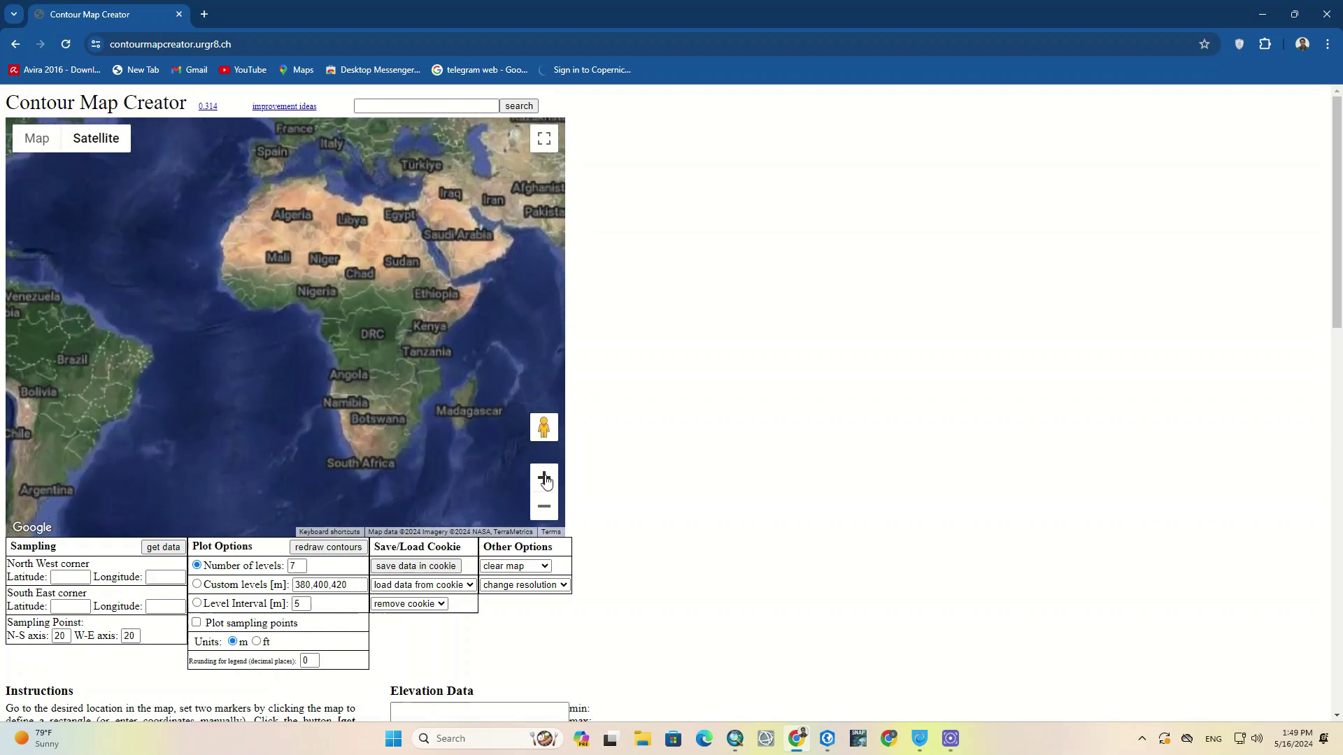
drag(458, 177, 388, 423)
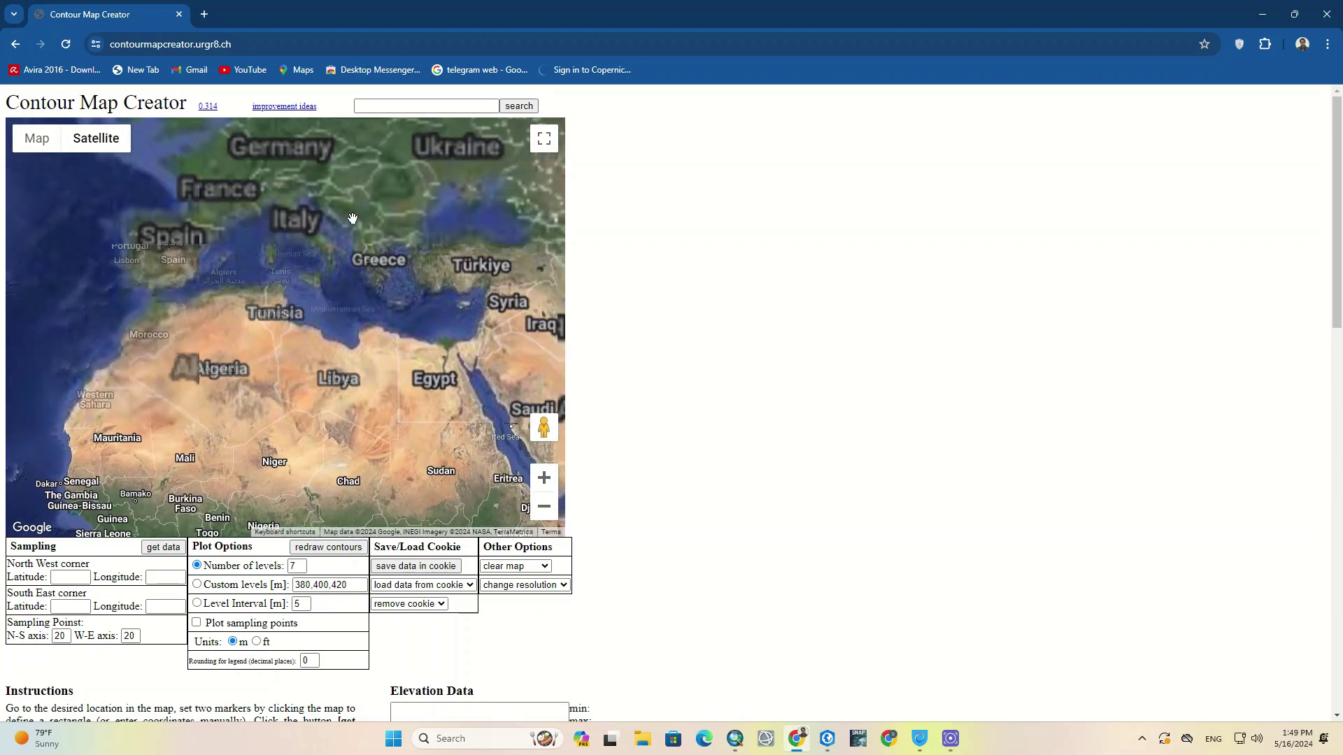
drag(351, 152, 344, 330)
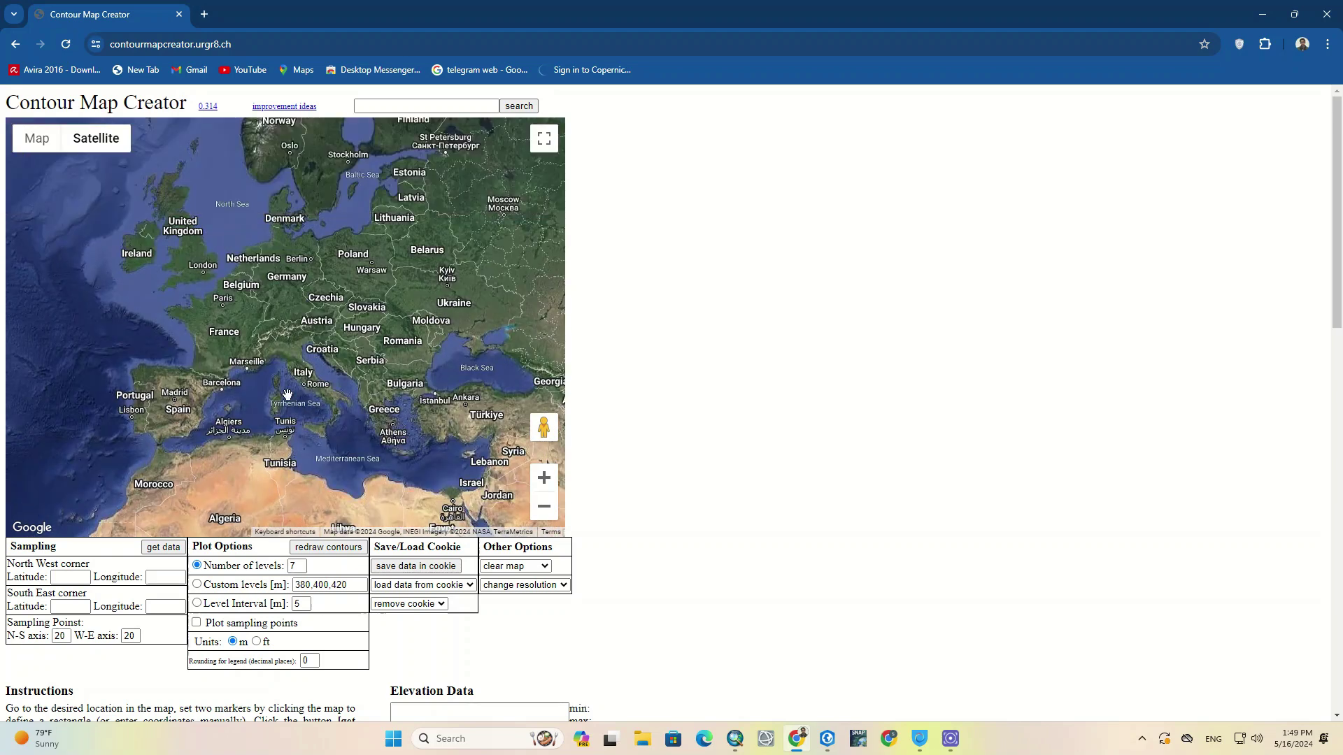
scroll(287, 393, up, 2)
click(544, 479)
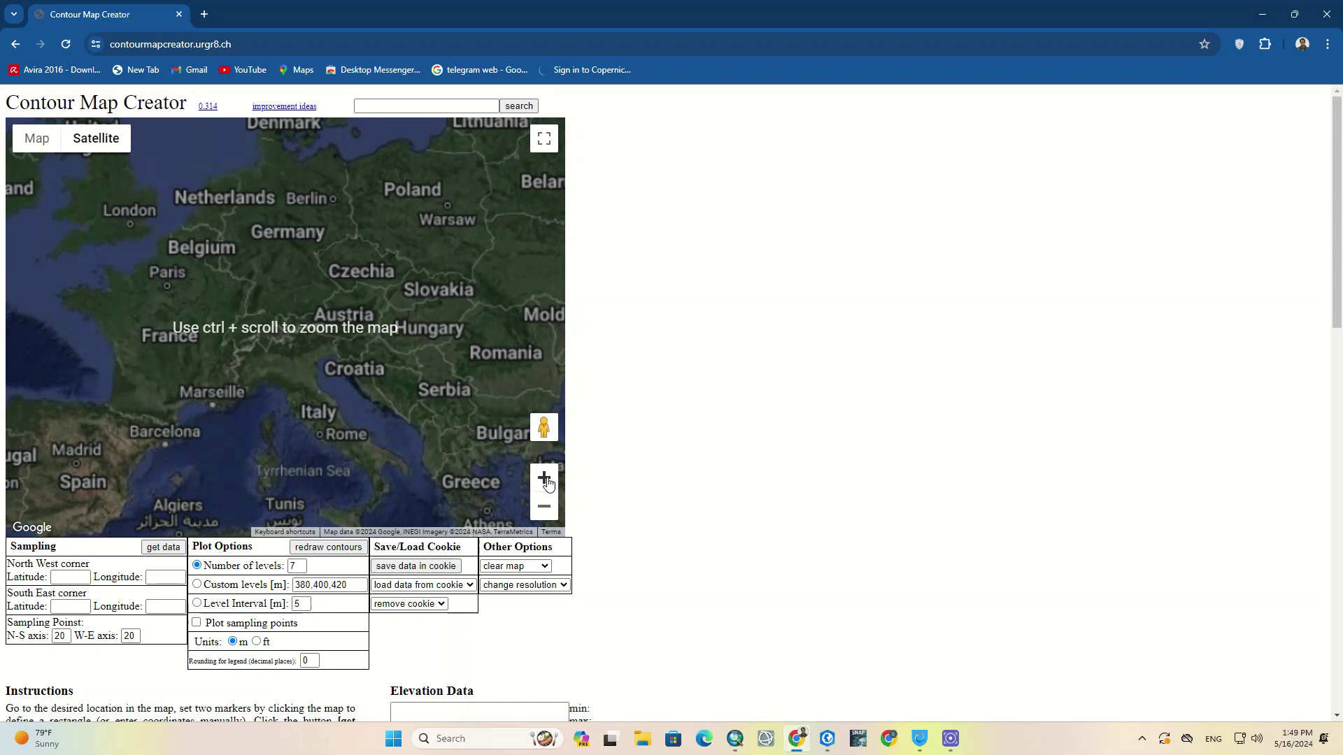
mouse_move(296, 433)
mouse_down()
mouse_move(440, 283)
mouse_move(330, 275)
mouse_up()
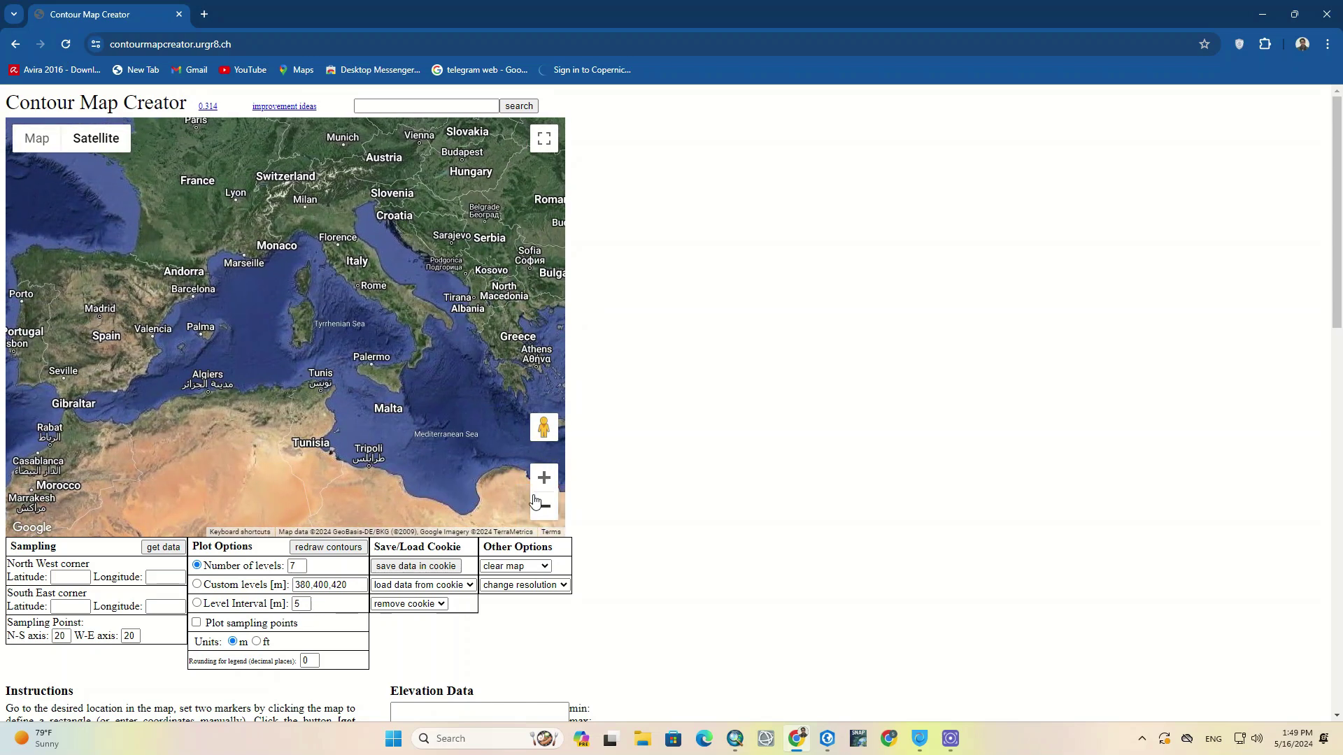
click(544, 479)
drag(438, 335, 337, 443)
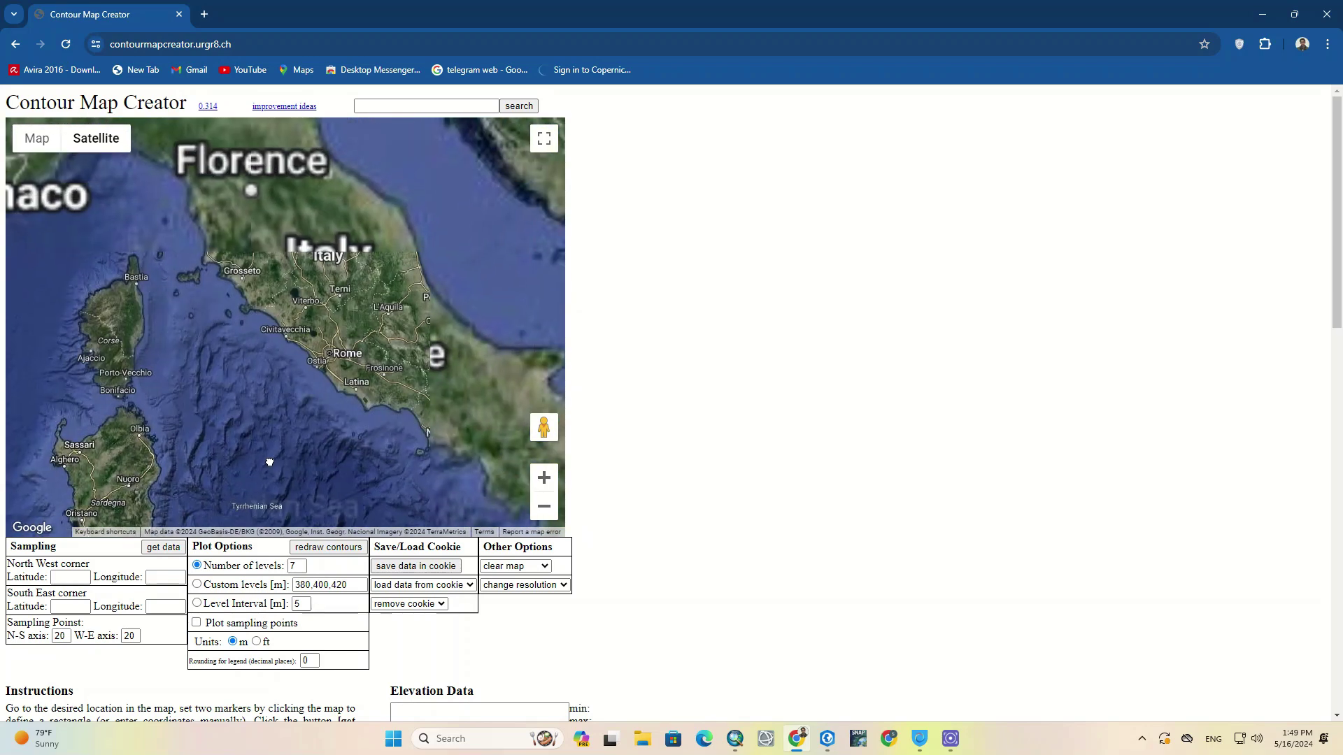
mouse_move(428, 282)
mouse_down()
mouse_move(273, 274)
mouse_move(156, 155)
mouse_up()
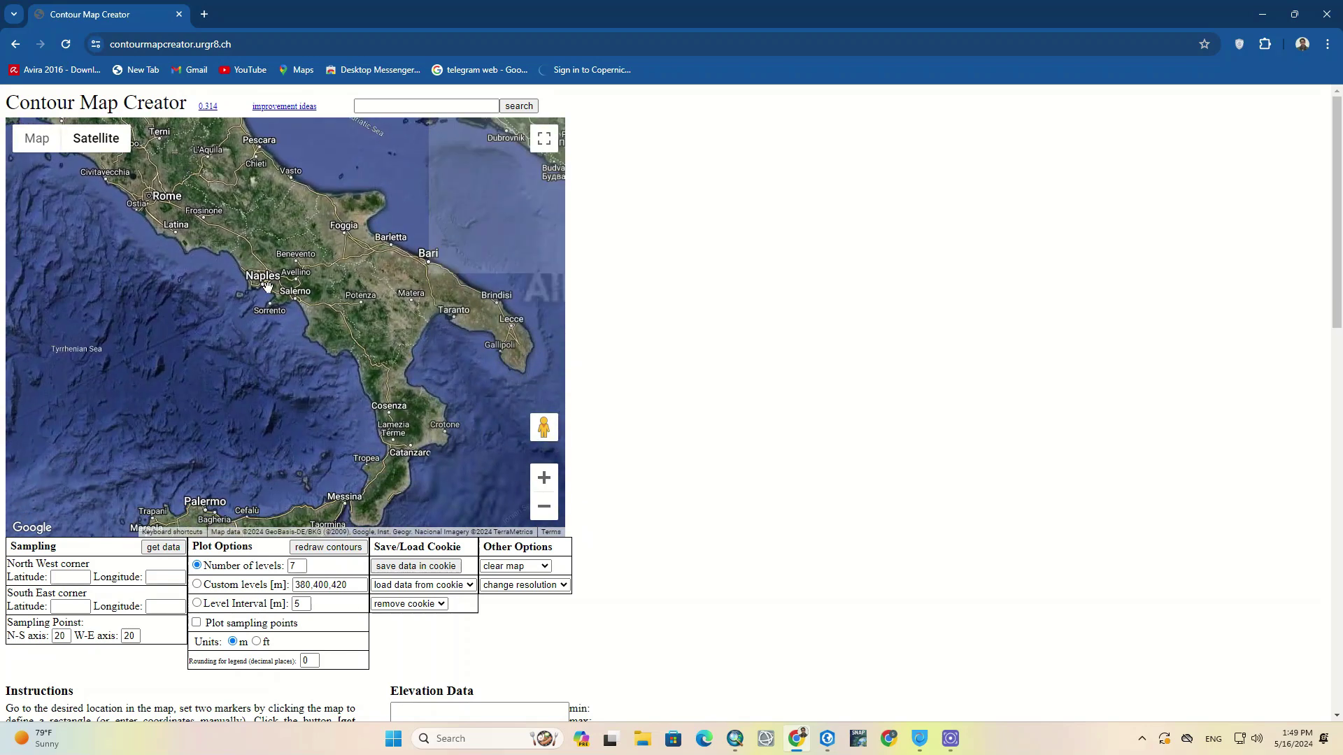
drag(413, 416, 423, 271)
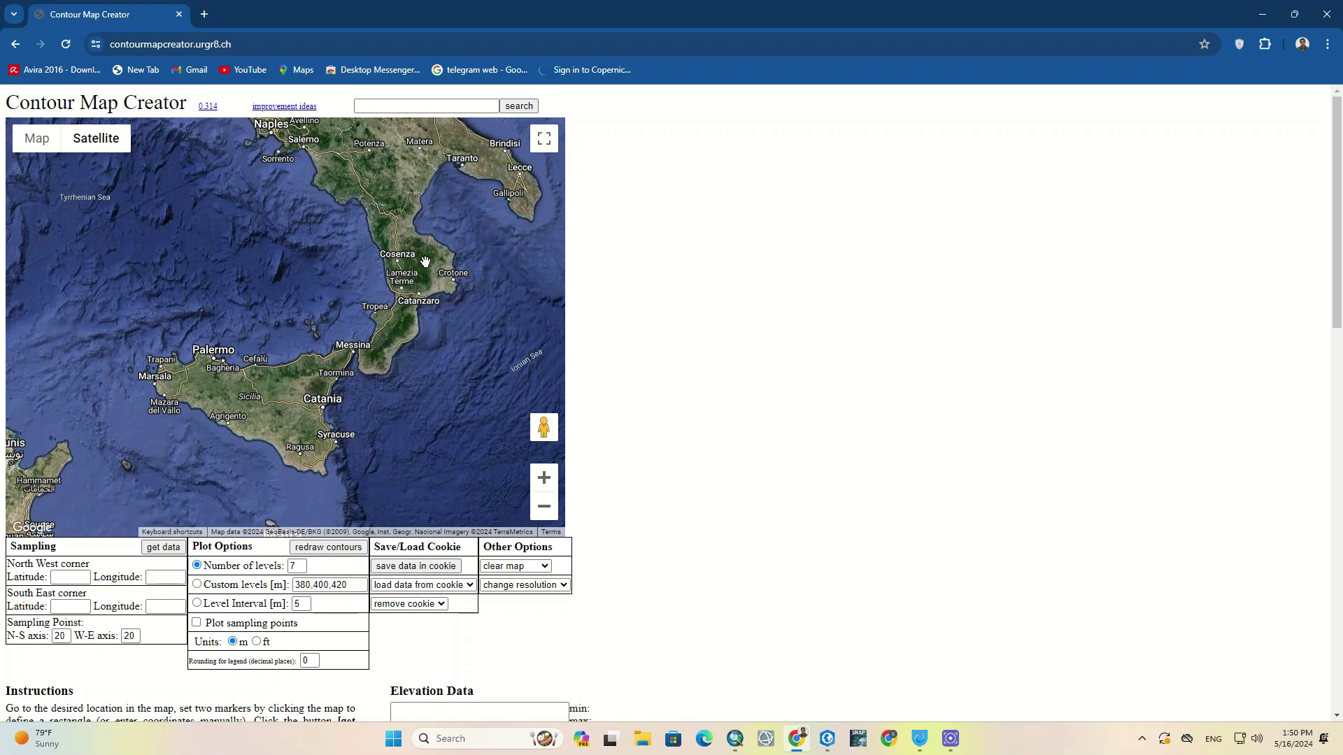
drag(414, 273, 420, 456)
- Switch the base map to Map with Terrain shading and zoom in on L'Aquila
click(40, 138)
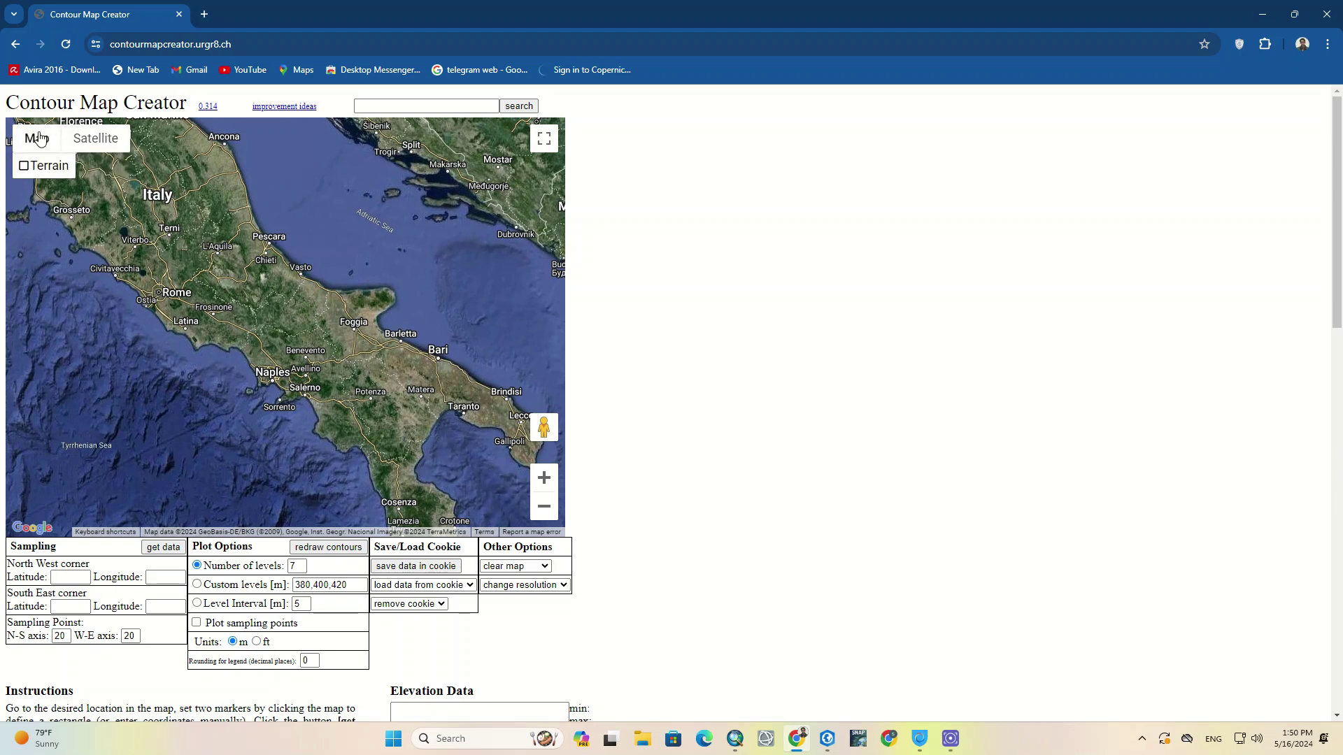
click(36, 168)
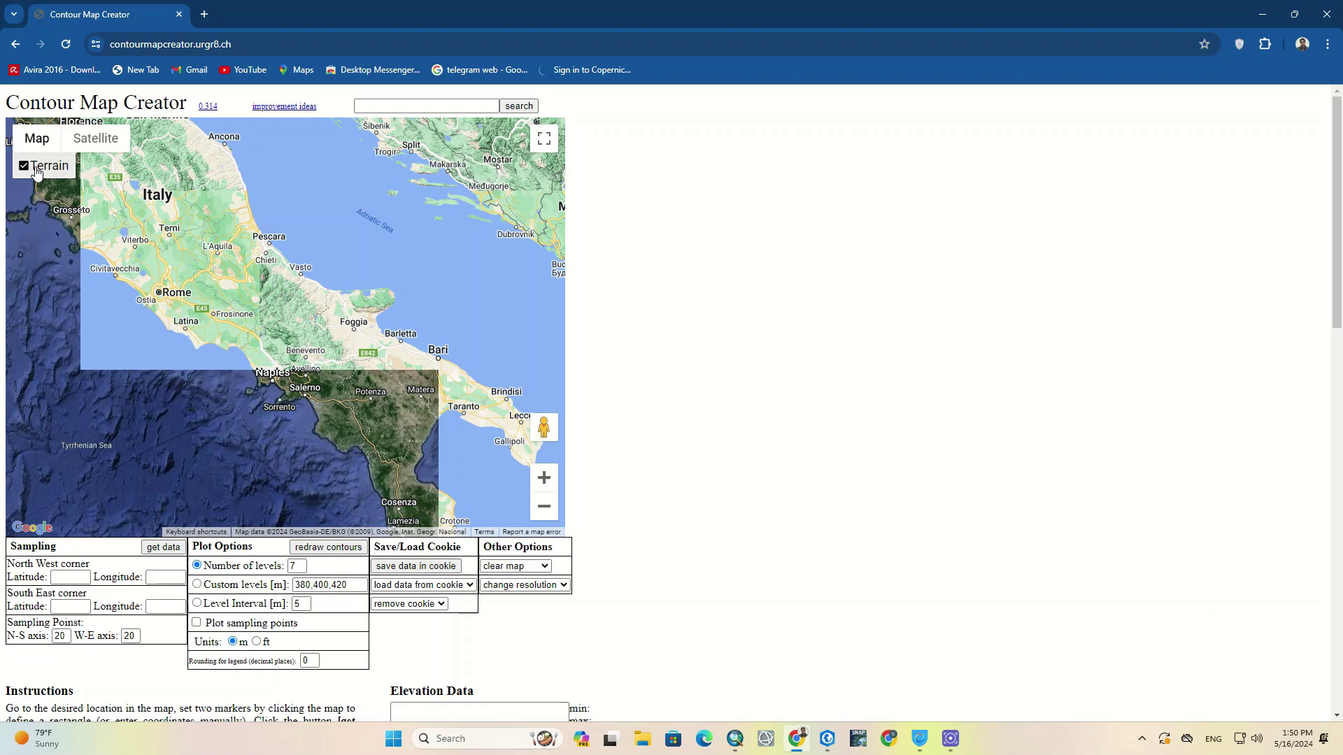
scroll(202, 245, up, 1)
scroll(203, 244, up, 2)
scroll(203, 245, up, 2)
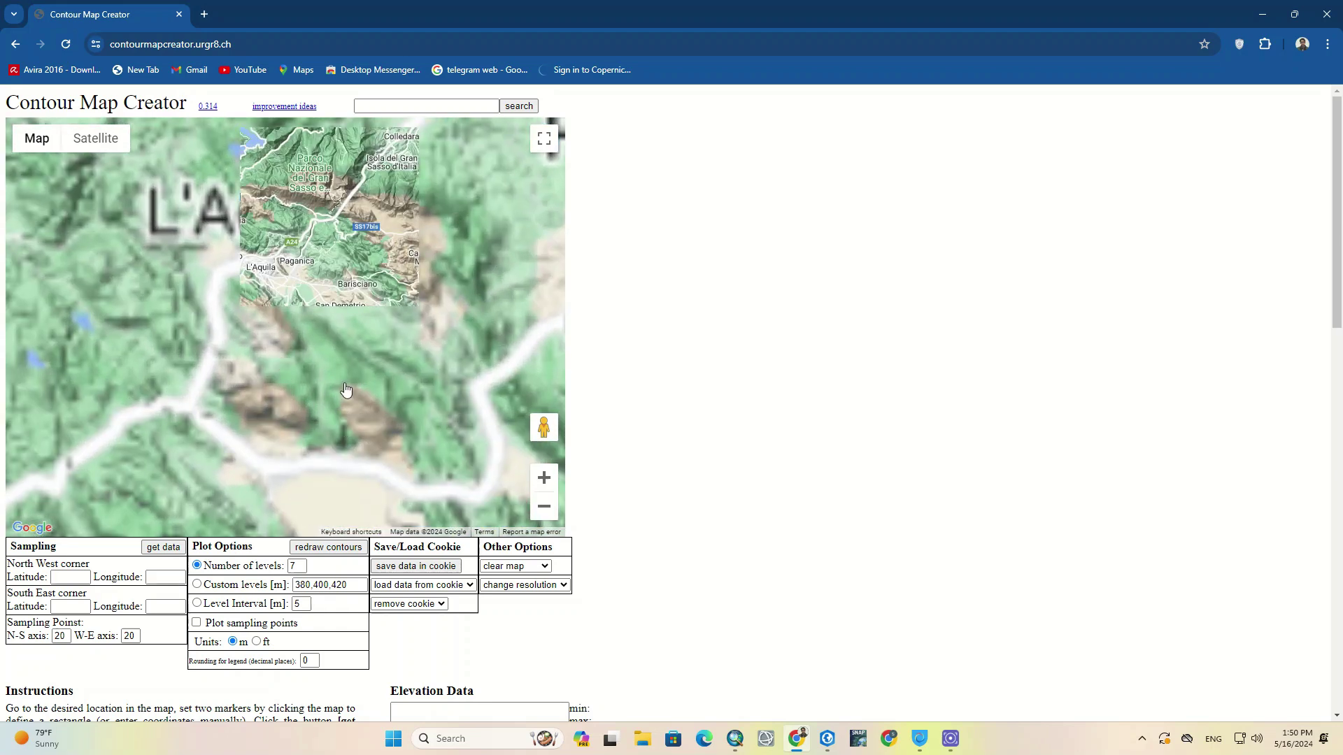
scroll(336, 367, down, 3)
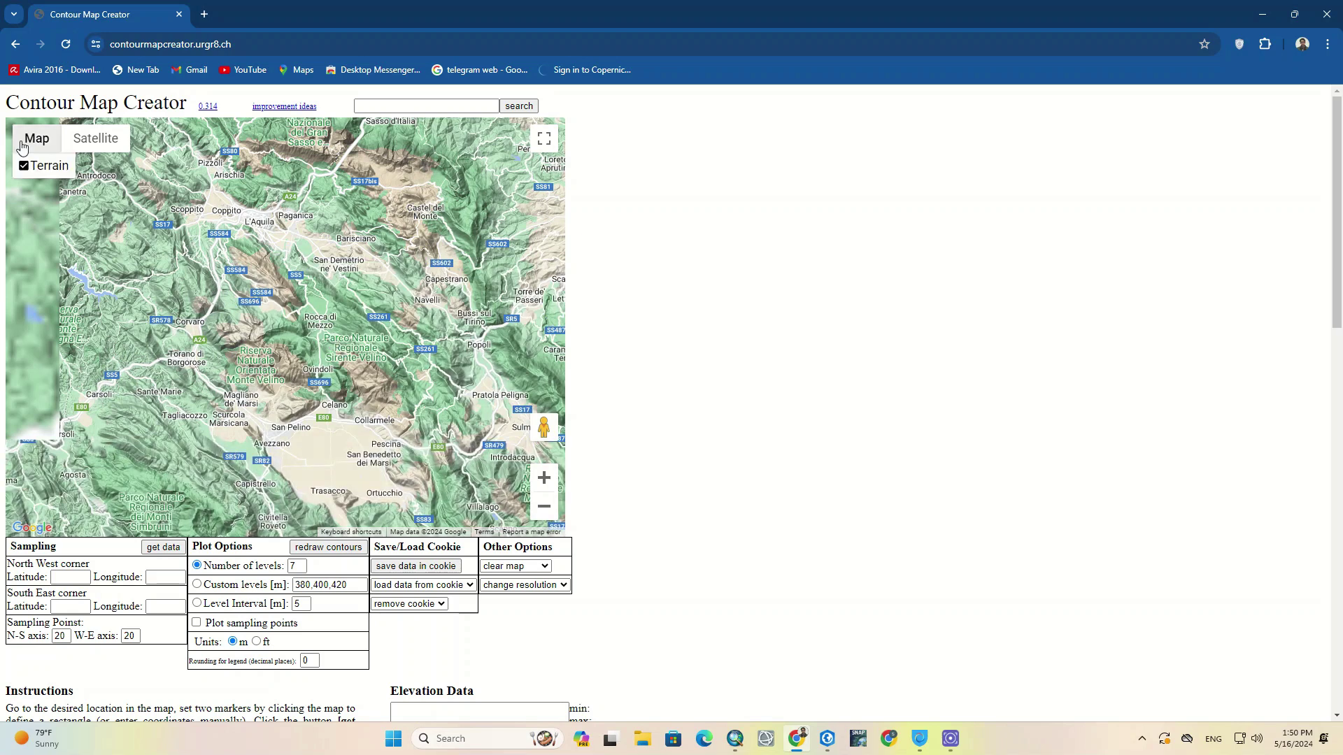
- Return to Satellite imagery, recentre on the mountains, and show the map full screen
click(99, 141)
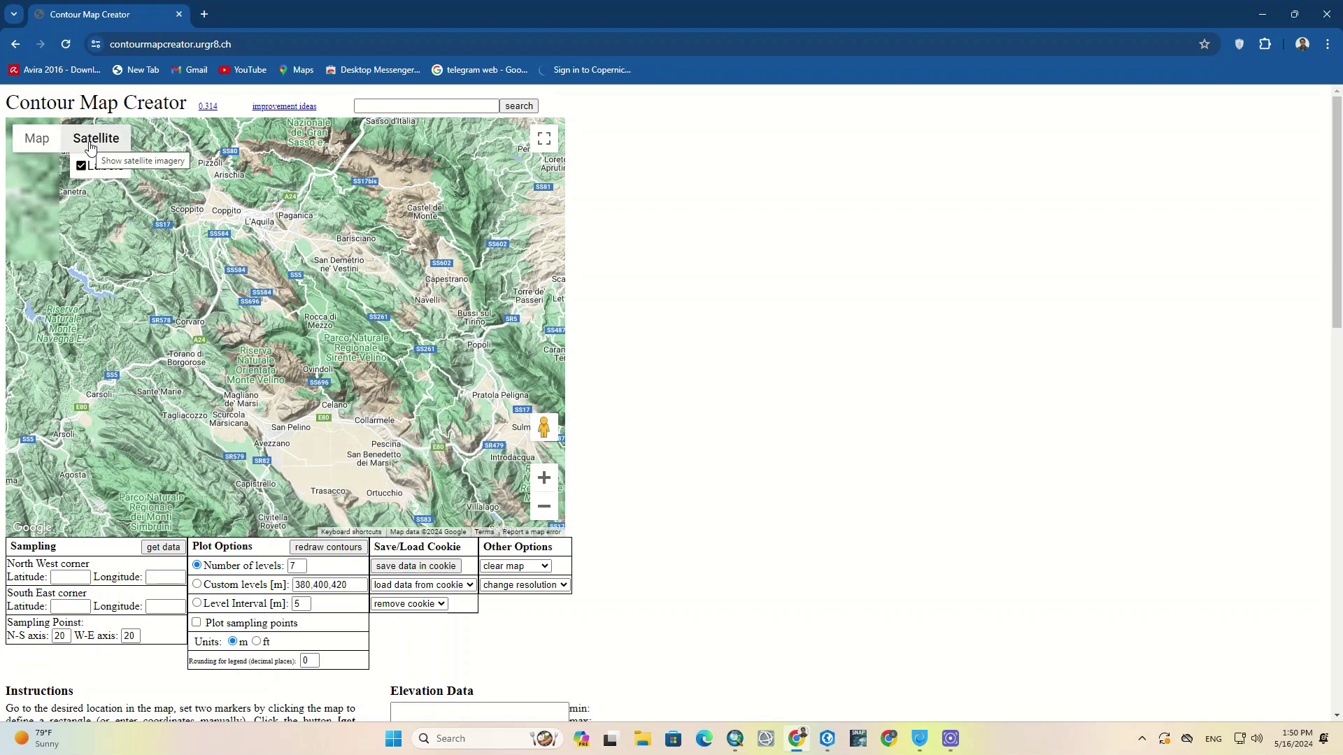
drag(258, 345, 251, 340)
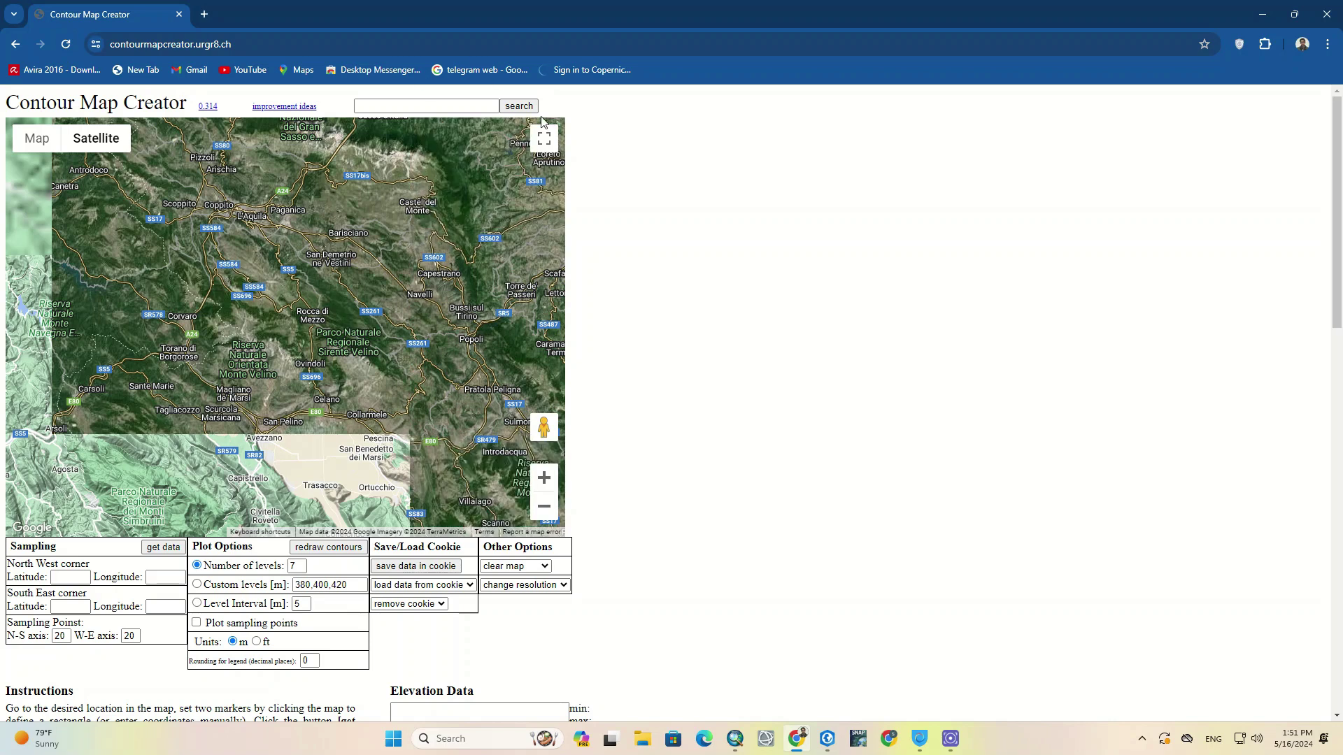
click(542, 138)
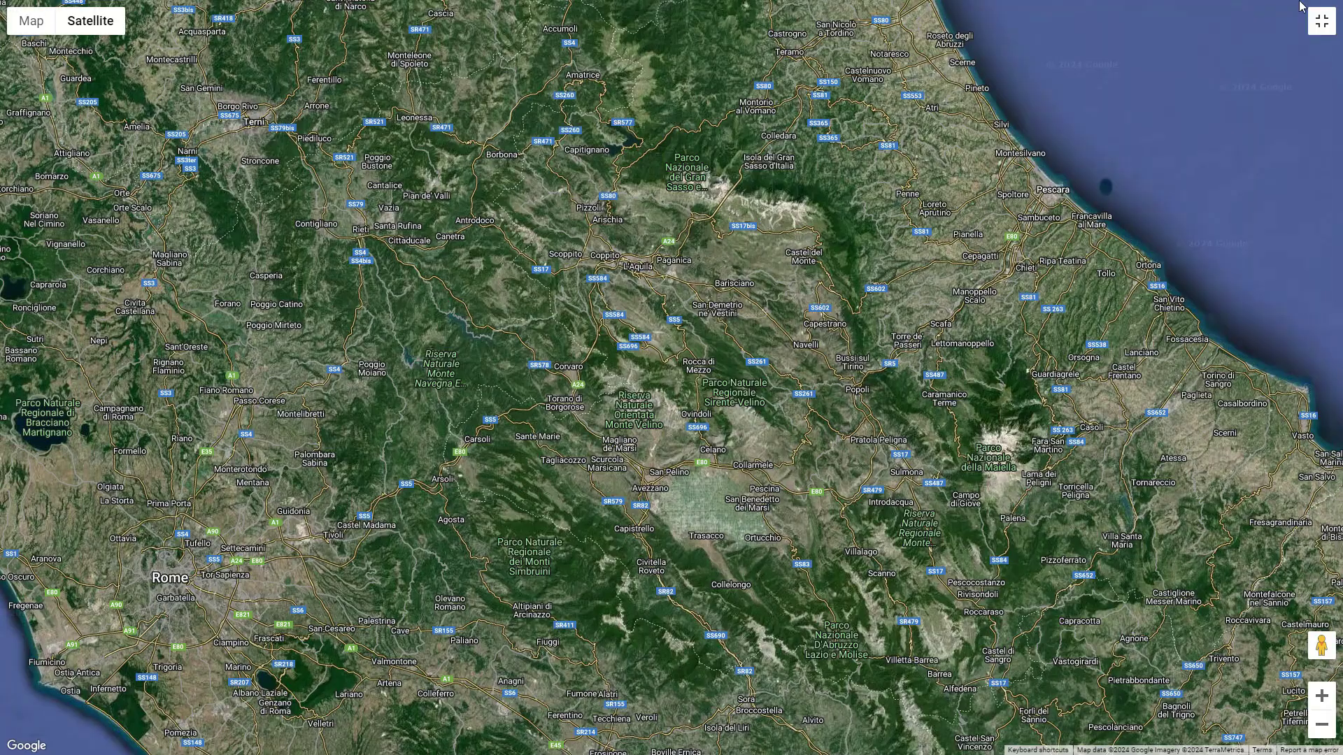
- Exit full screen and mark a rectangle from near Antrodoco to near Villalago
click(1322, 21)
click(173, 184)
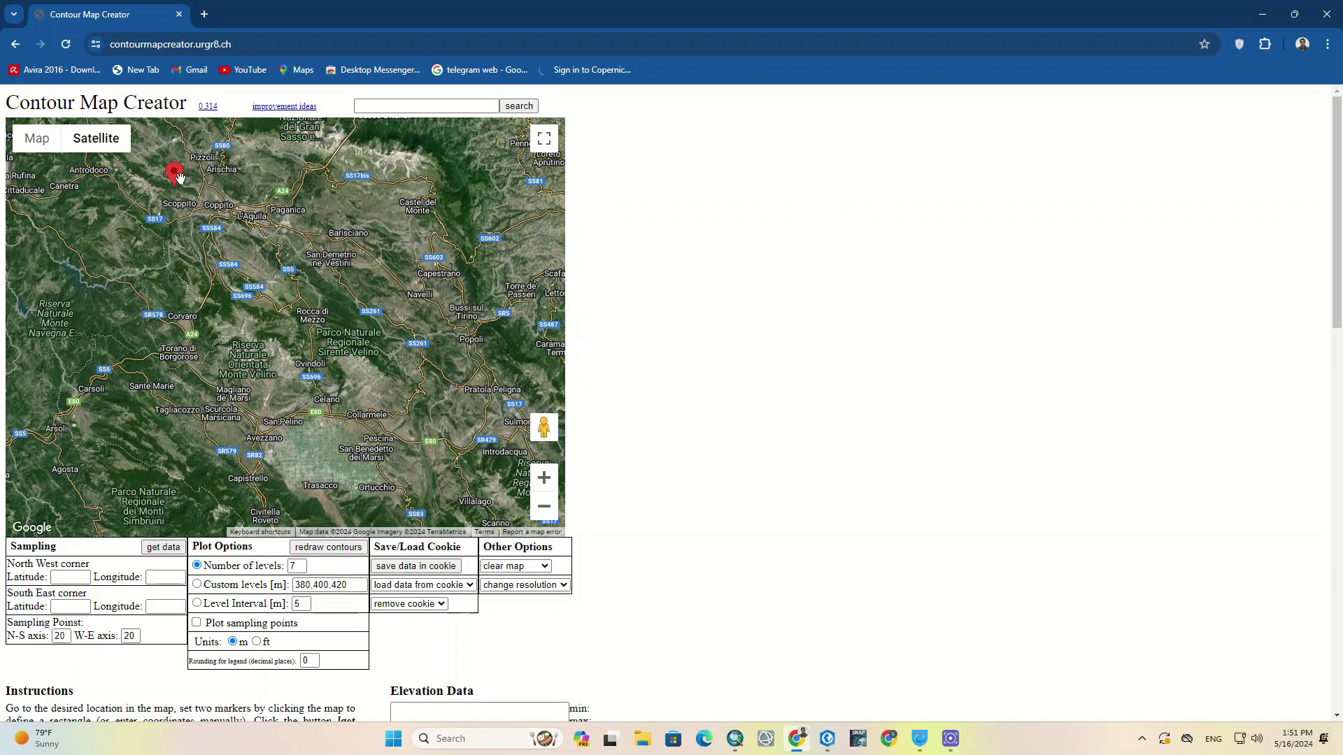
click(498, 495)
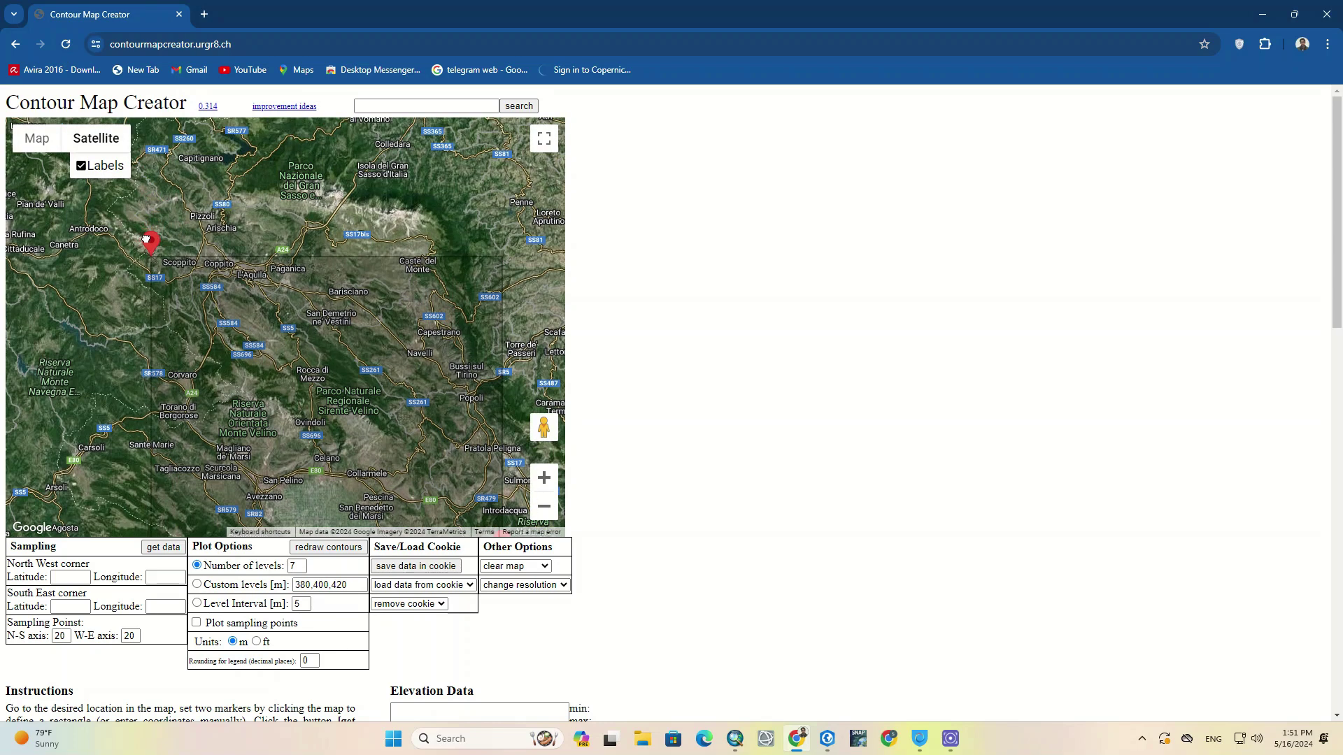
scroll(247, 212, down, 1)
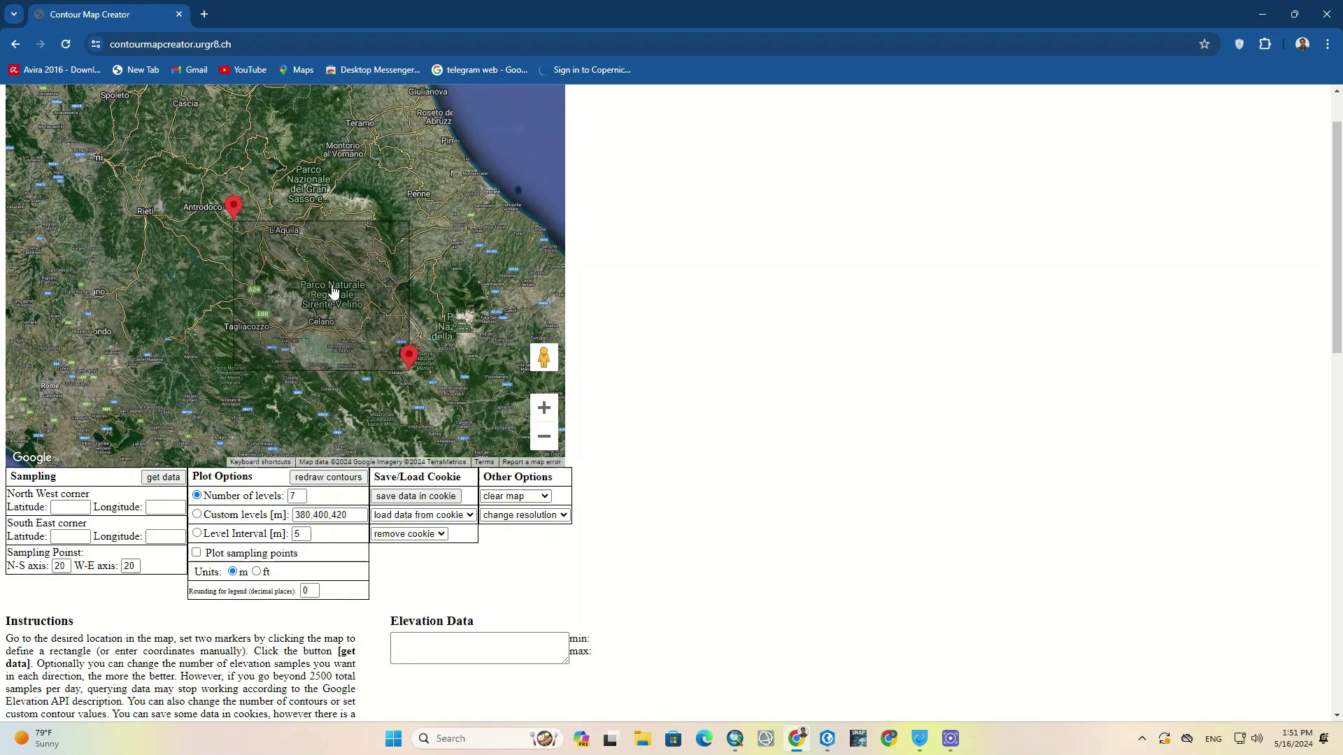
scroll(354, 313, up, 2)
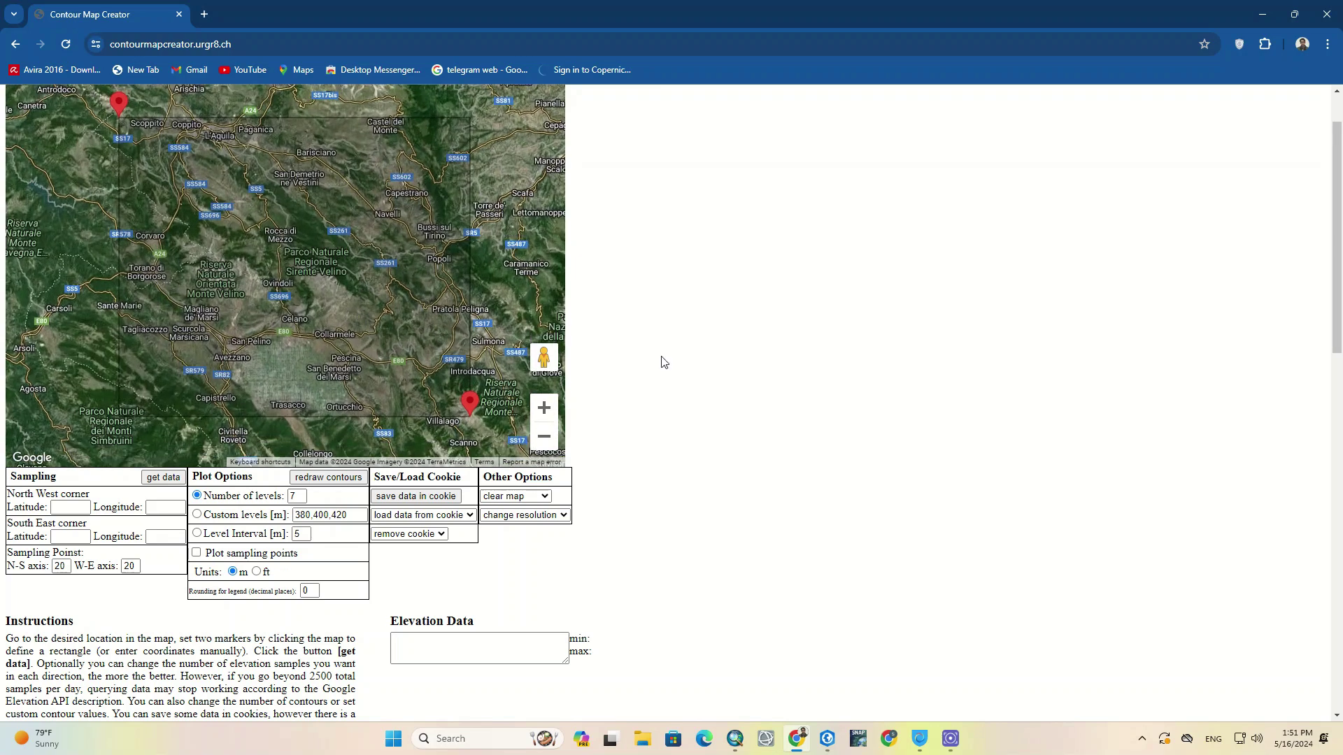
scroll(637, 381, down, 1)
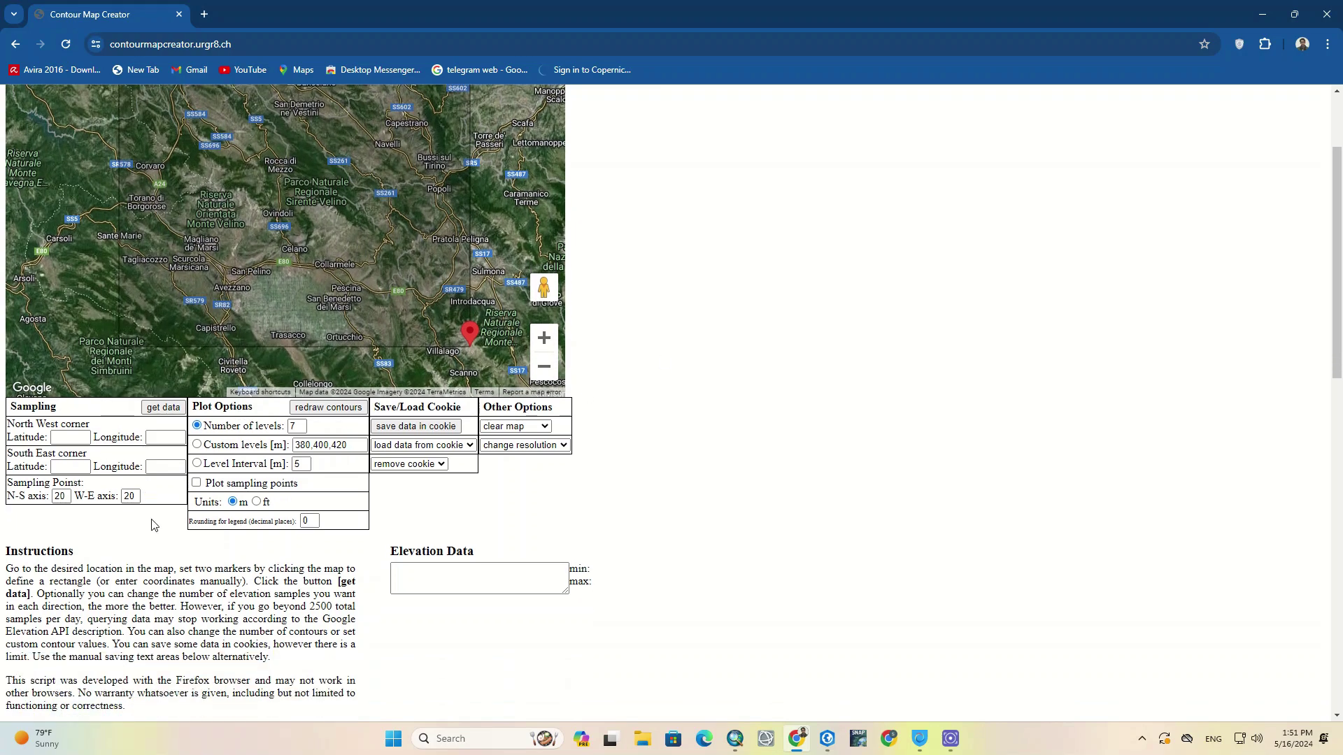
scroll(144, 448, up, 1)
- Fetch elevation data and draw the contours, spanning 516 to 2083 m
click(151, 482)
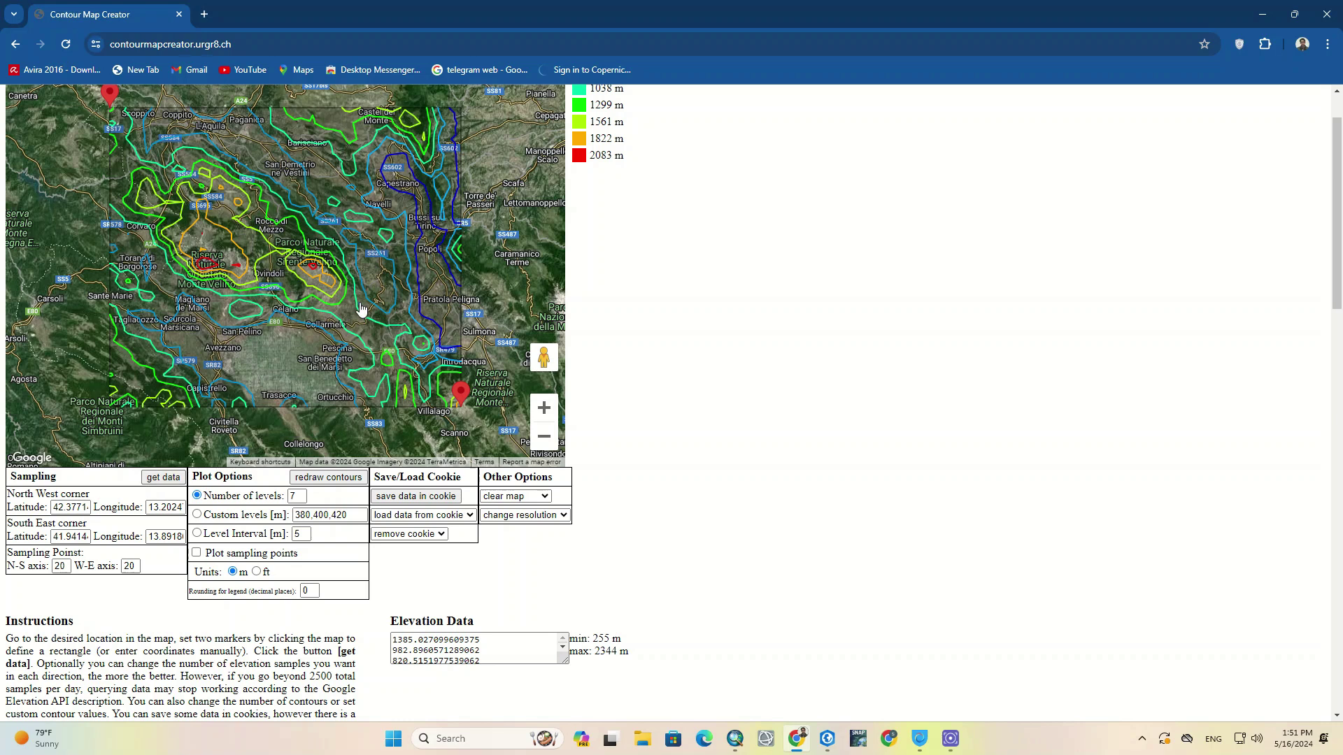
scroll(356, 323, down, 1)
scroll(355, 323, up, 1)
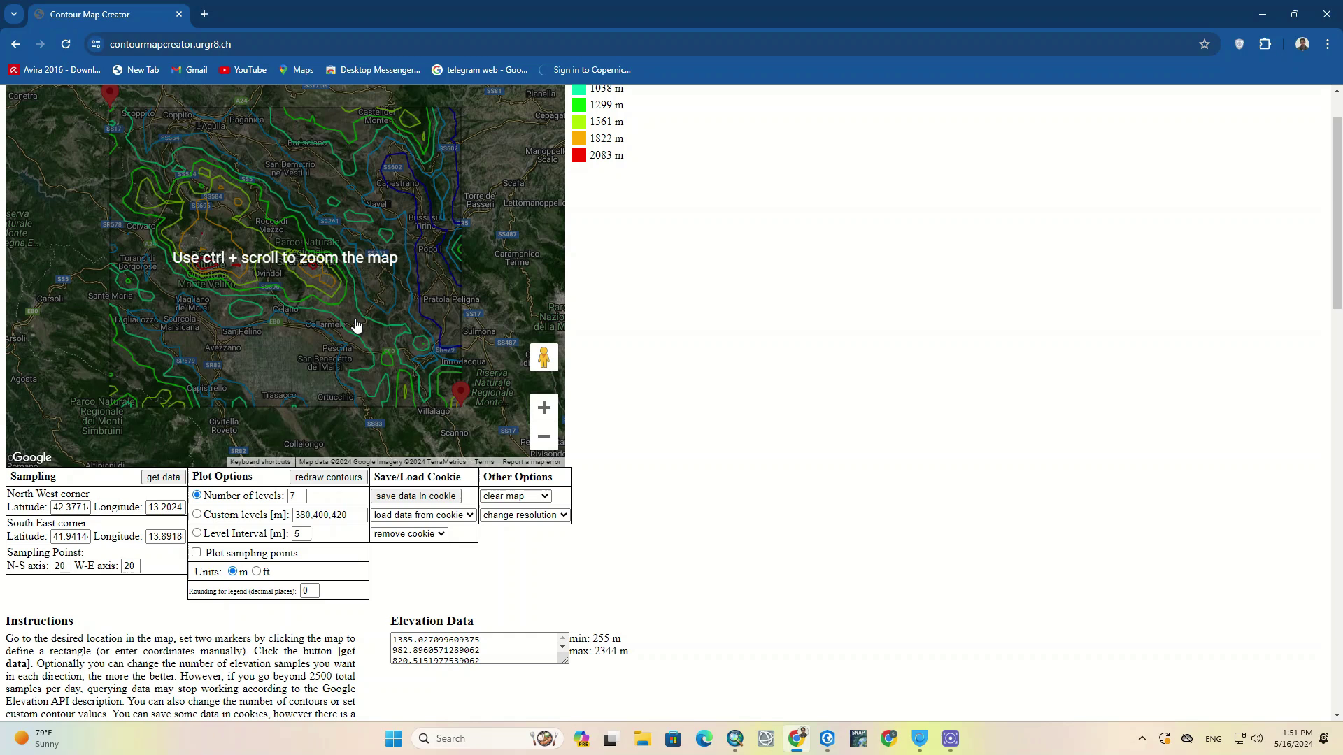
scroll(355, 323, up, 1)
ctrl+scroll(355, 323, down, 1)
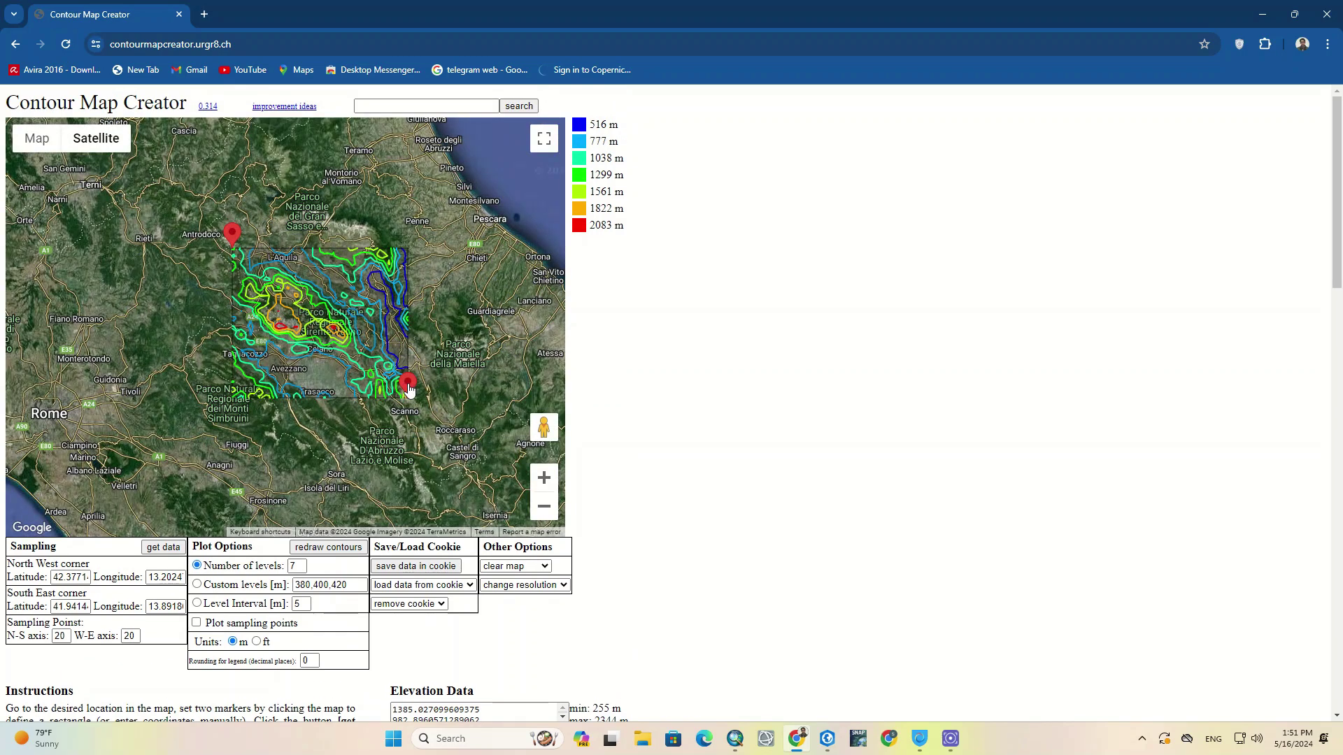
- Drag the south-east corner toward Roccaraso and the north-west corner outward, then refetch elevations
drag(427, 407, 443, 424)
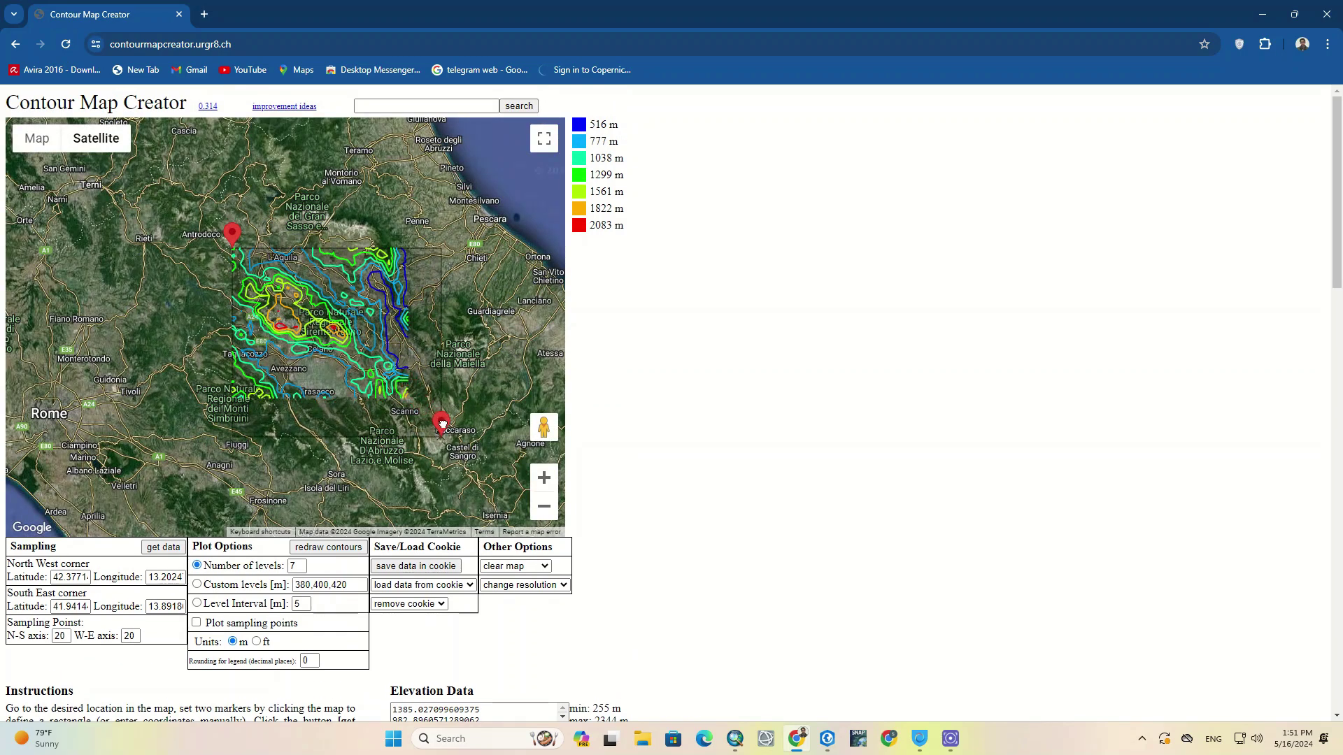
mouse_move(239, 240)
mouse_down()
mouse_move(181, 198)
mouse_move(305, 301)
mouse_move(210, 222)
mouse_up()
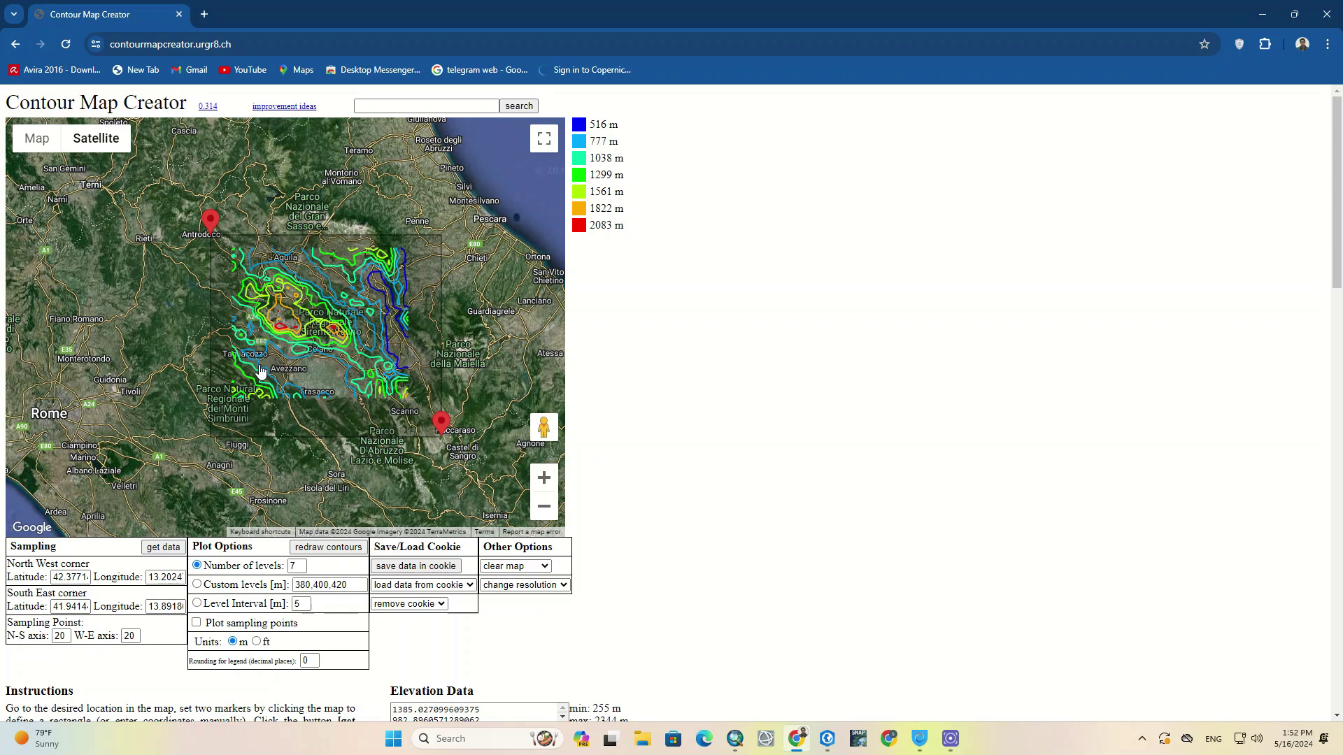
click(155, 549)
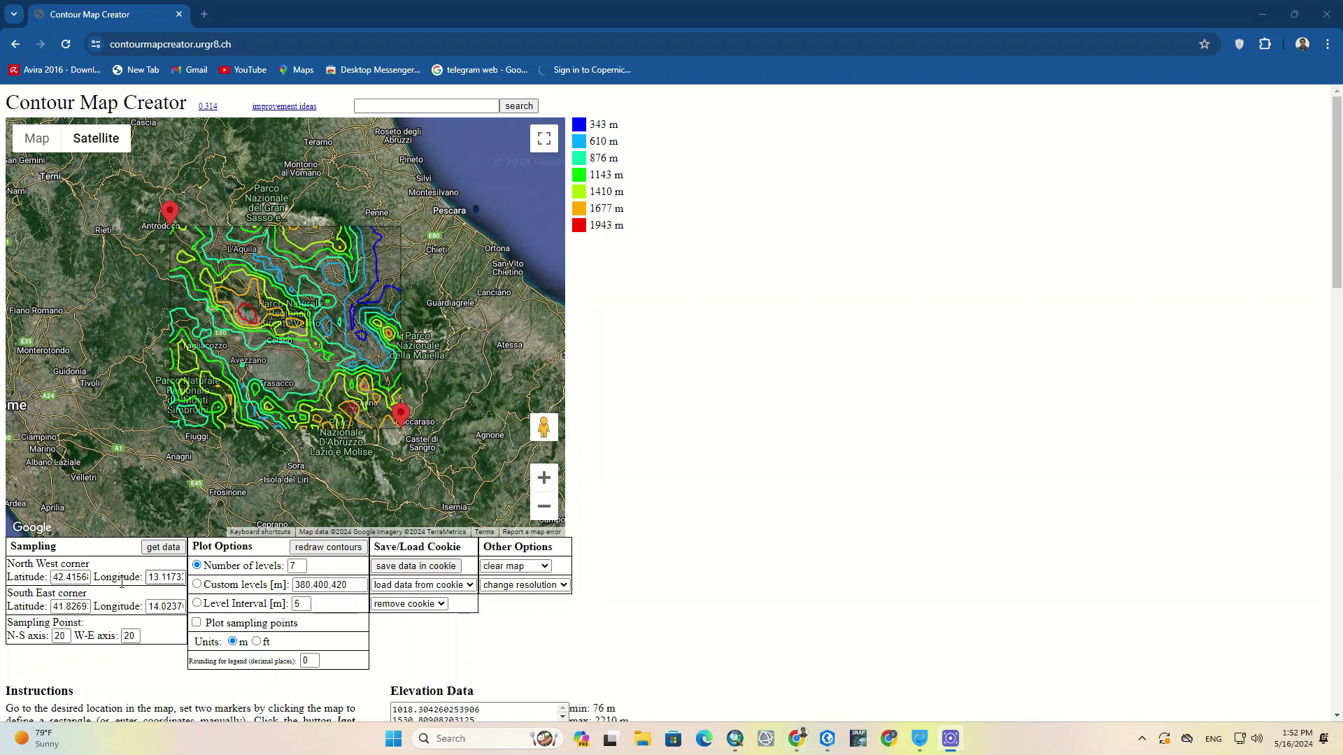
- Change Number of levels from 3 to 10 and redraw contours from 270 to 2016 m
click(58, 593)
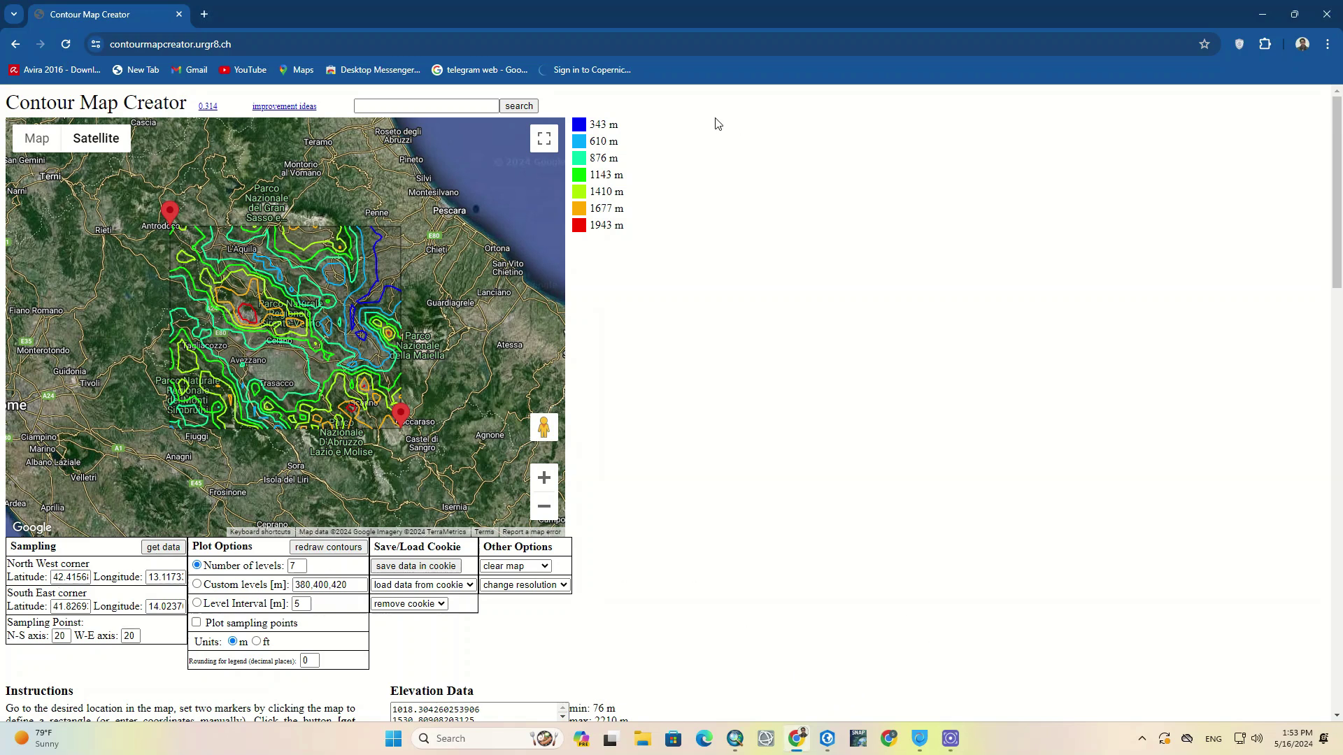
double_click(295, 568)
text(3)
click(157, 549)
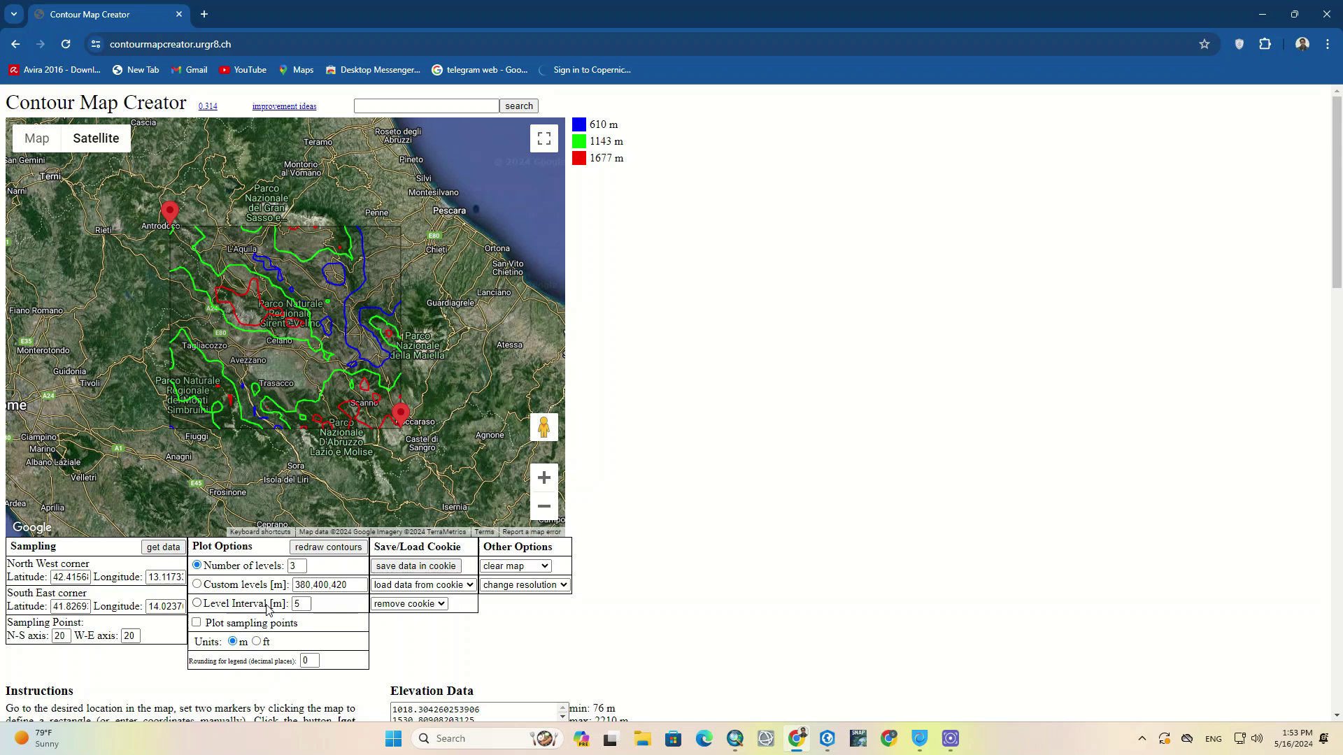
double_click(300, 566)
text(10)
click(165, 548)
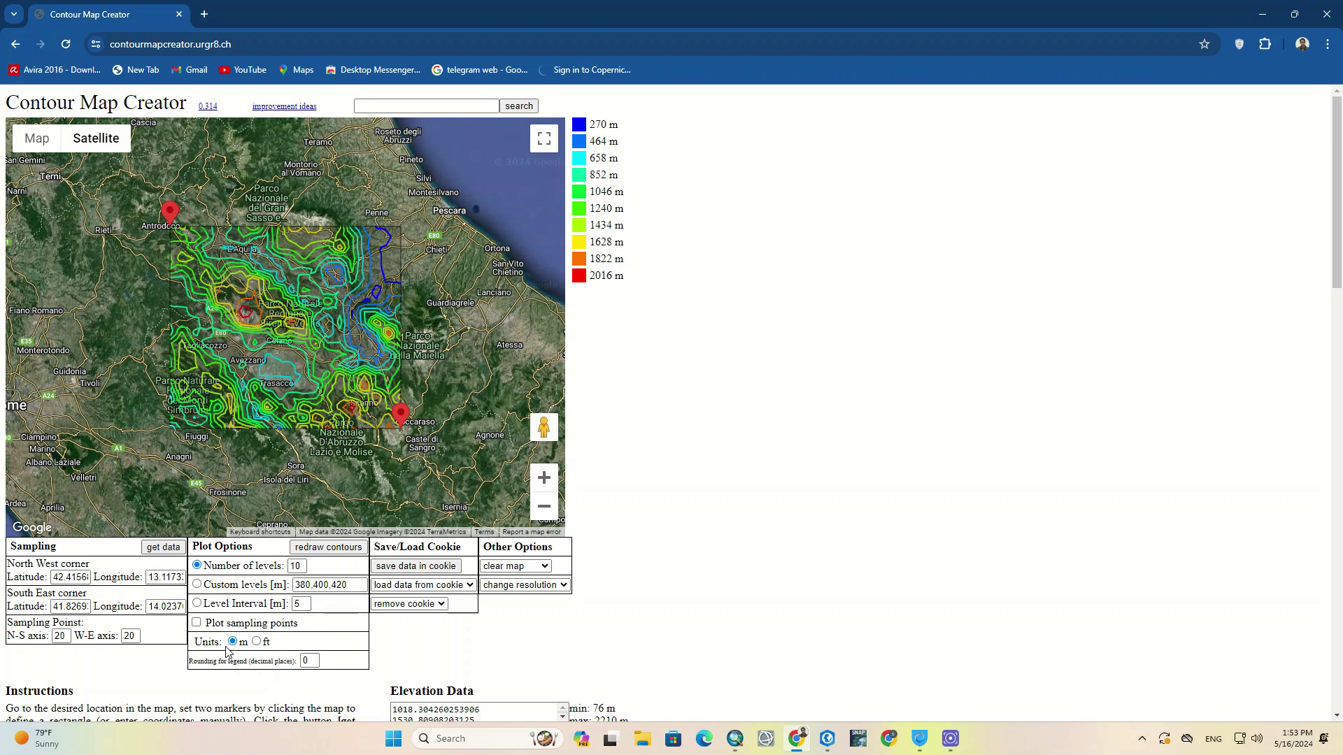
- Set Level Interval to 10 and Number of levels to 20, redrawing the contours
click(298, 601)
double_click(297, 604)
text(2)
click(165, 548)
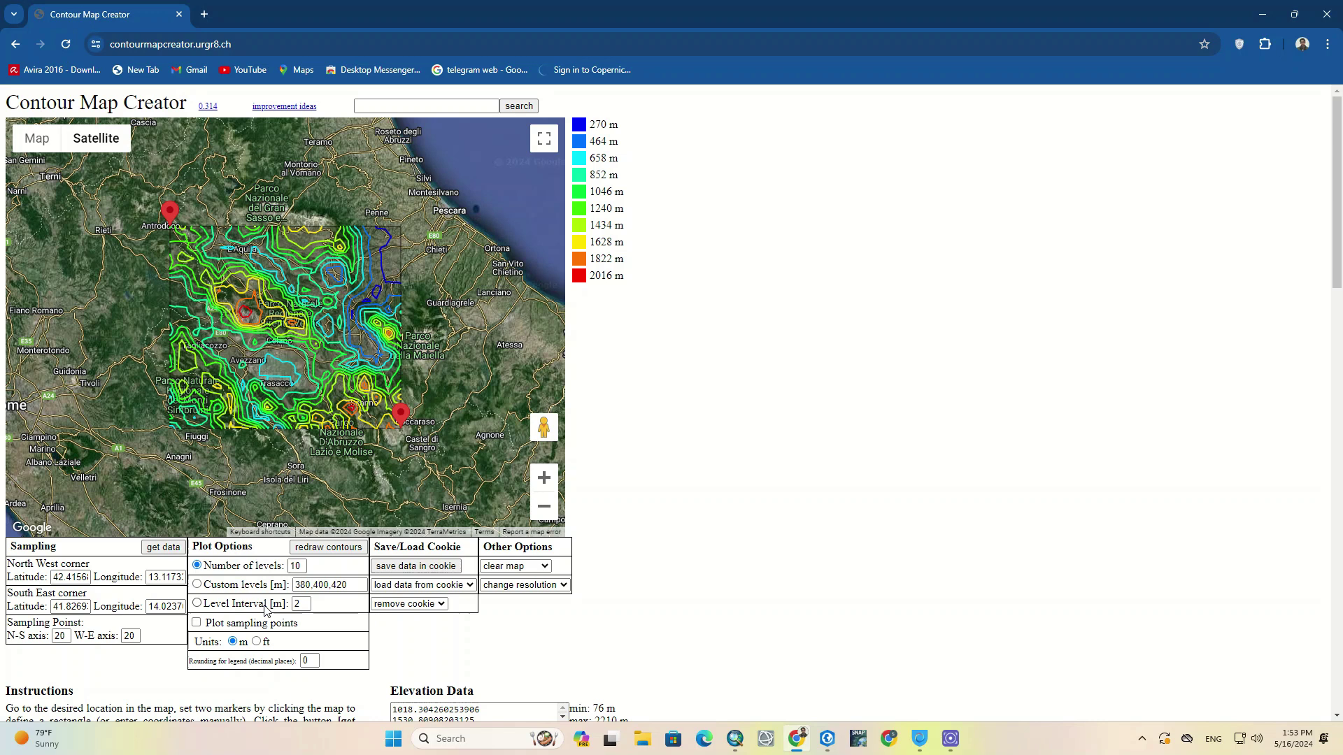
double_click(299, 605)
text(10)
click(171, 549)
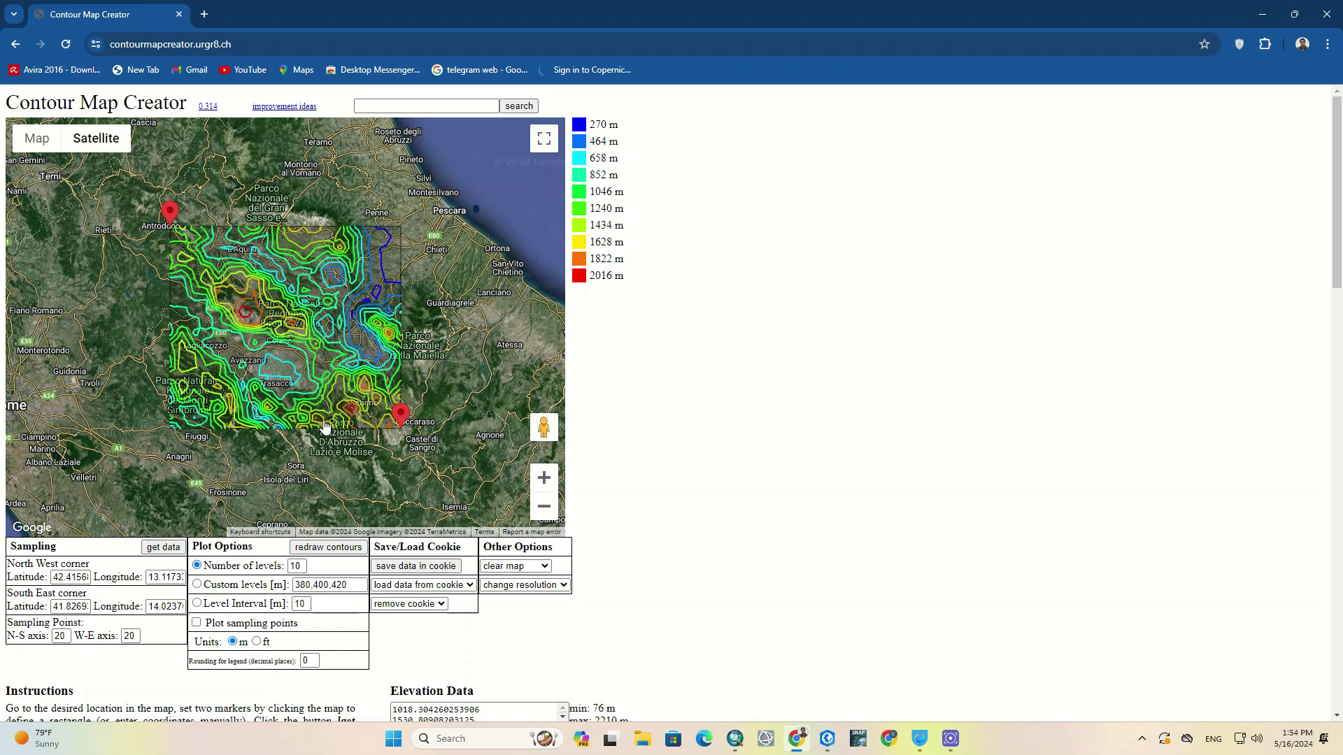
double_click(303, 570)
text(20)
click(175, 549)
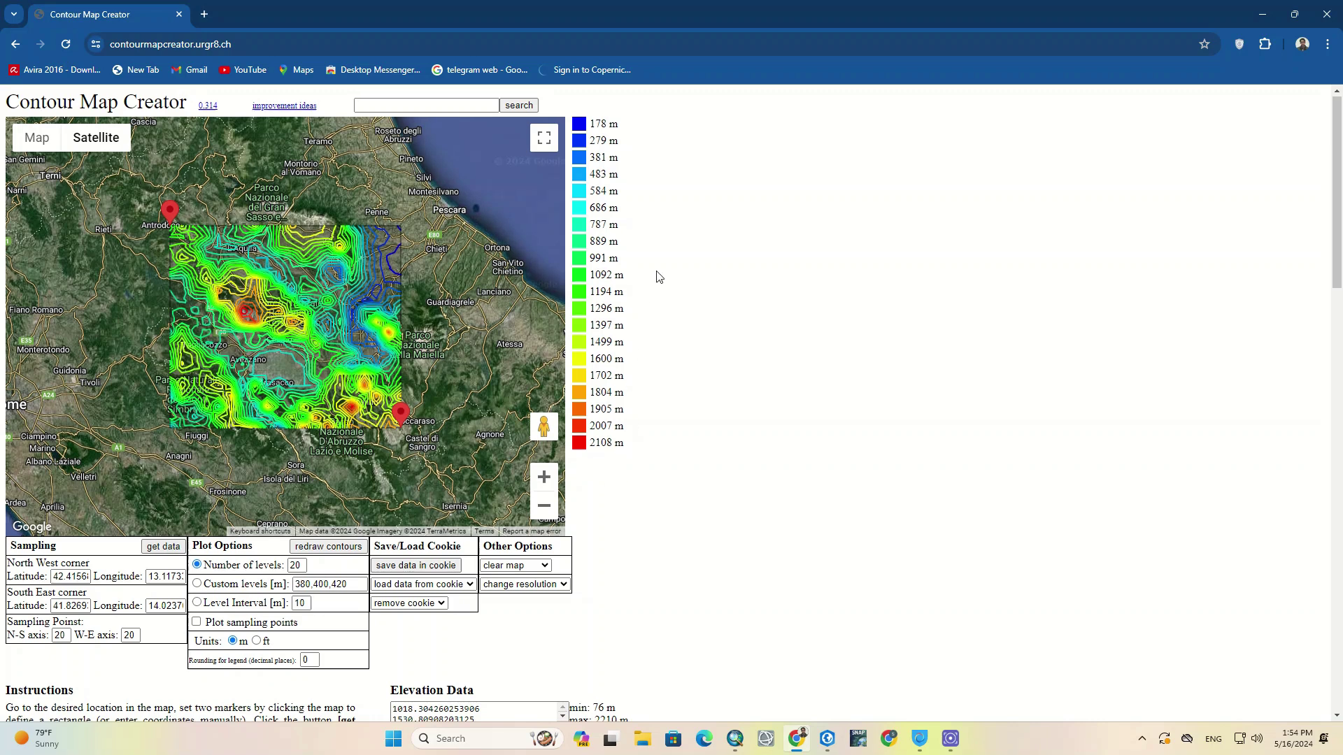
- Check the 76 m minimum and 2210 m maximum under Elevation Data
scroll(655, 277, down, 3)
scroll(656, 277, down, 2)
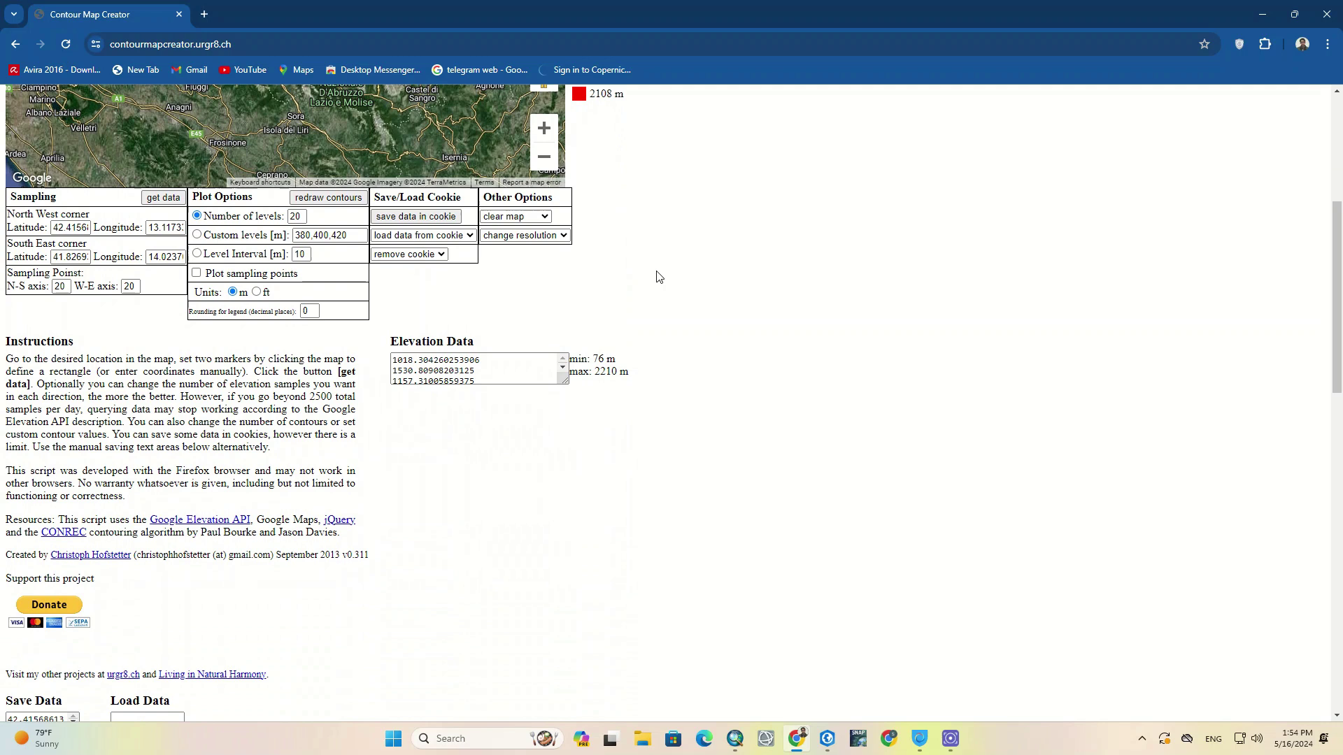
scroll(656, 277, down, 2)
scroll(656, 277, up, 1)
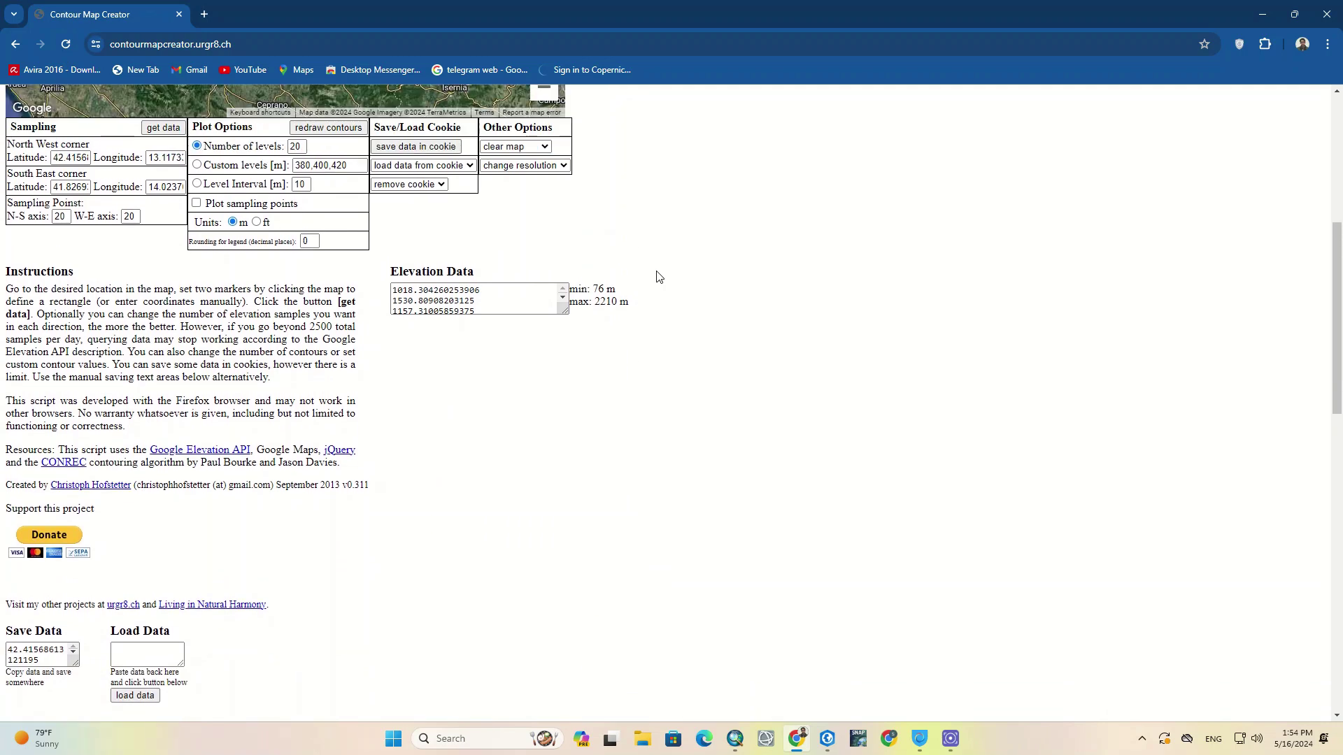
double_click(600, 290)
double_click(601, 301)
click(563, 376)
- Scroll down to the SVG and KML export section below the contour plot
scroll(276, 364, down, 1)
scroll(276, 364, down, 2)
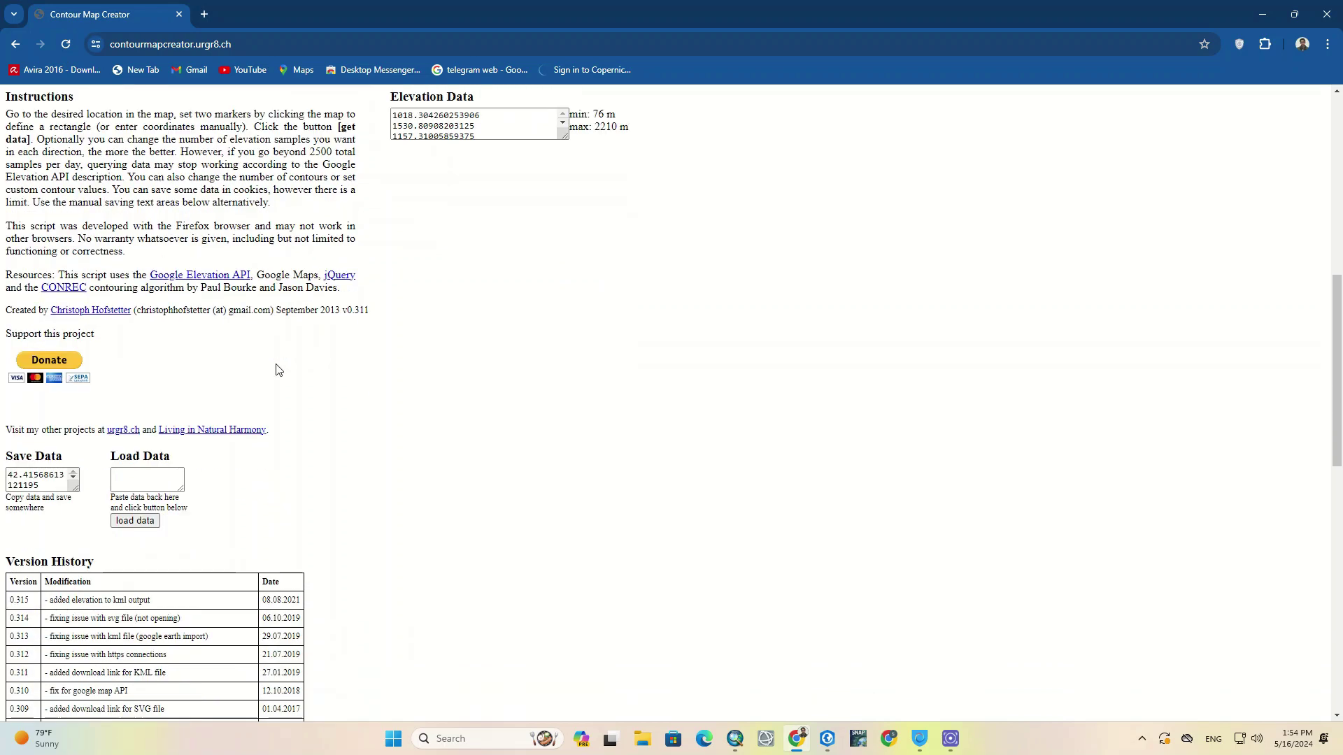
scroll(277, 364, down, 1)
scroll(277, 369, down, 2)
scroll(278, 369, down, 1)
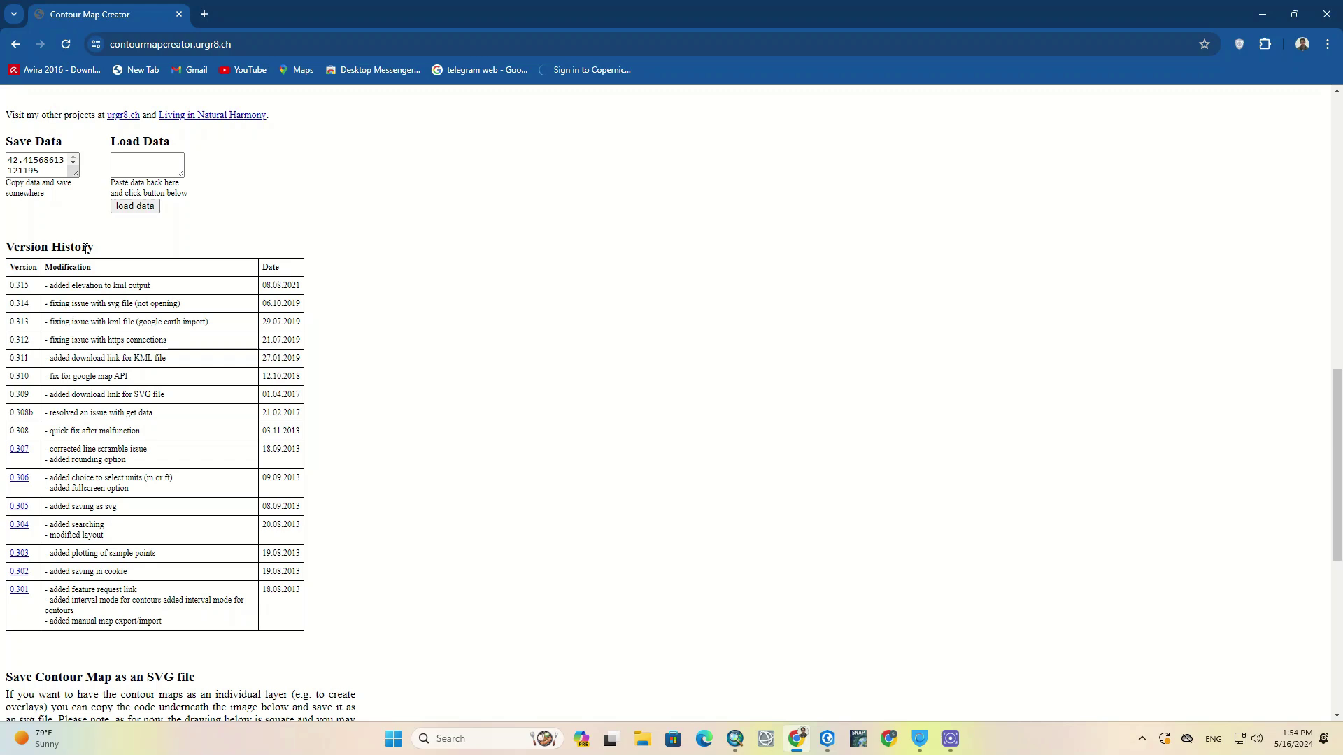
scroll(84, 248, down, 1)
scroll(85, 248, down, 4)
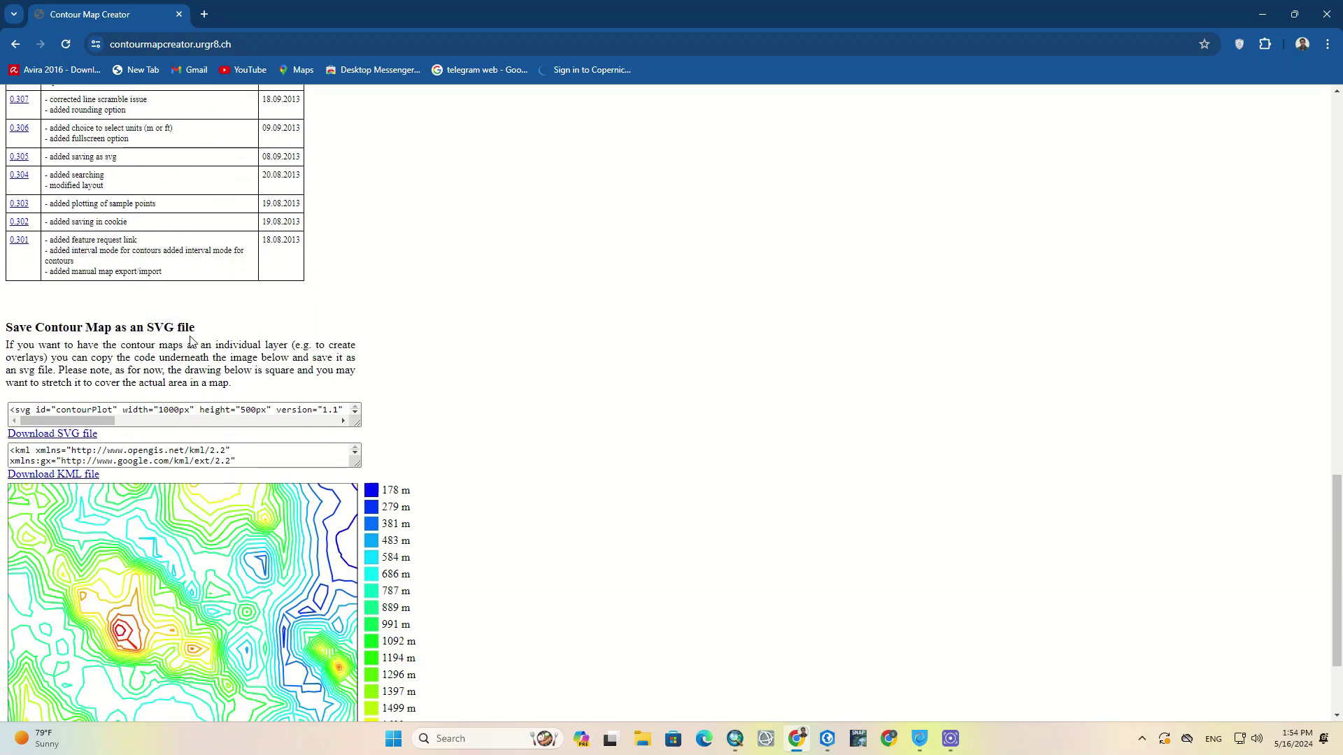
- Download the contours as contours.kml and show it in its folder
scroll(201, 298, down, 2)
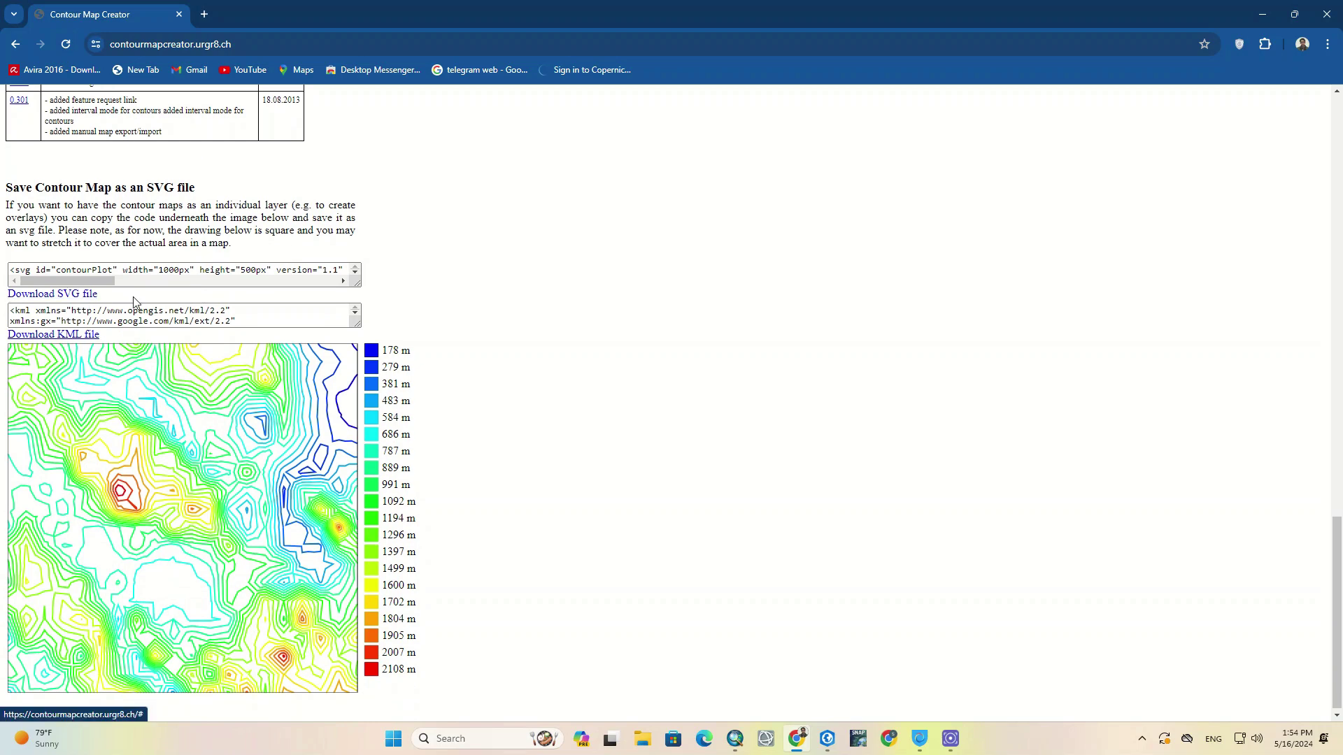
scroll(405, 309, down, 1)
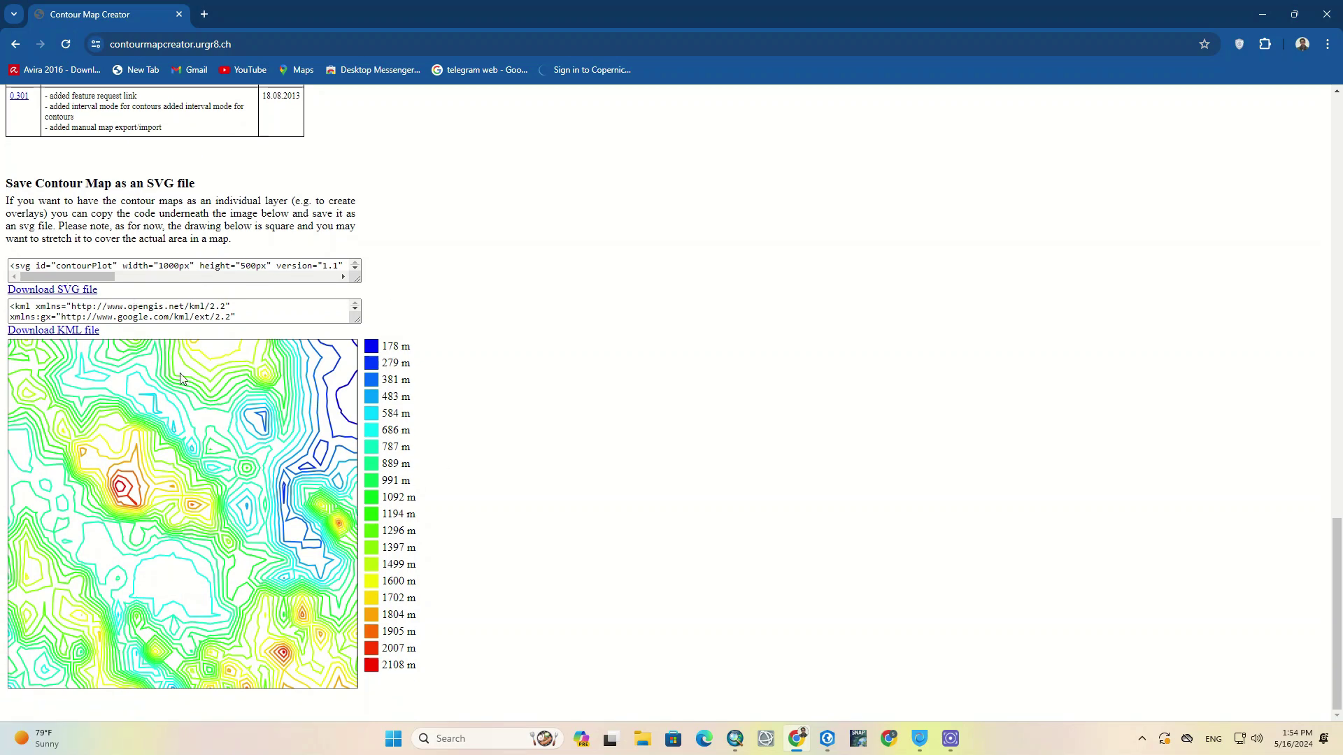
click(70, 337)
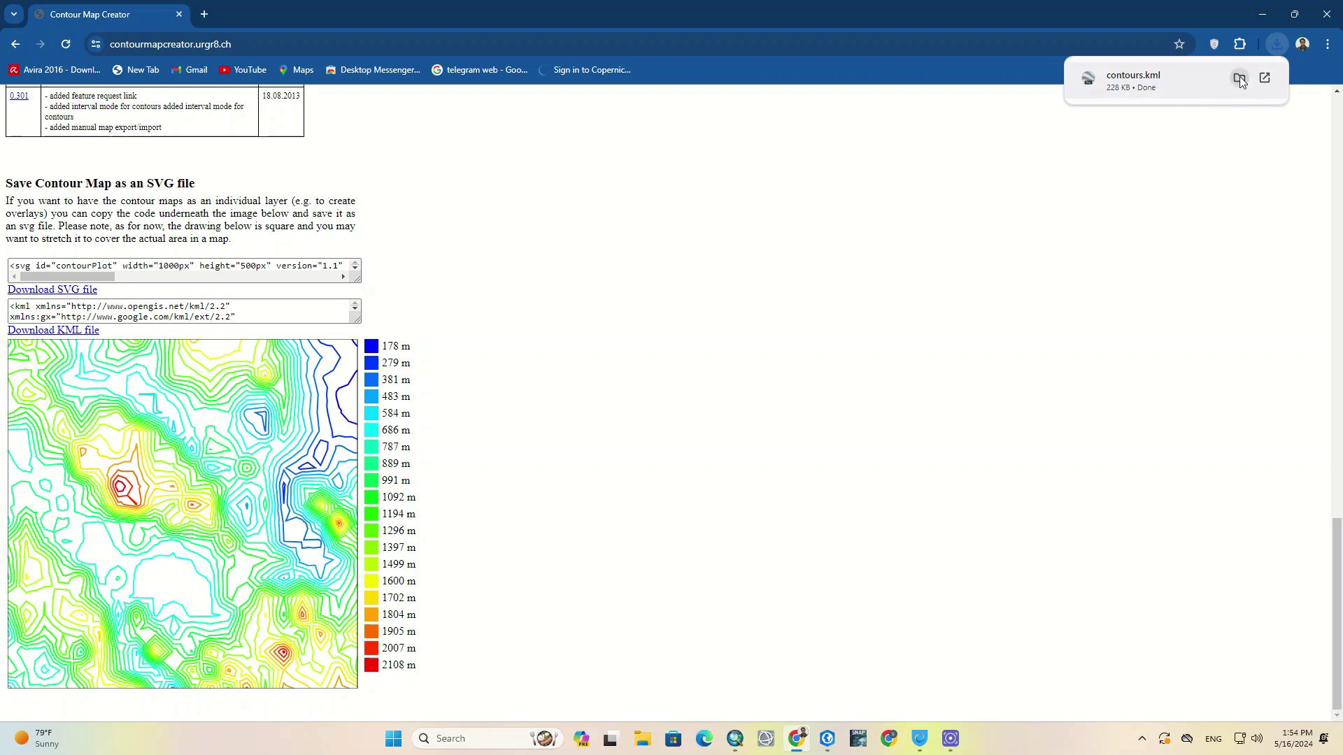
click(1239, 77)
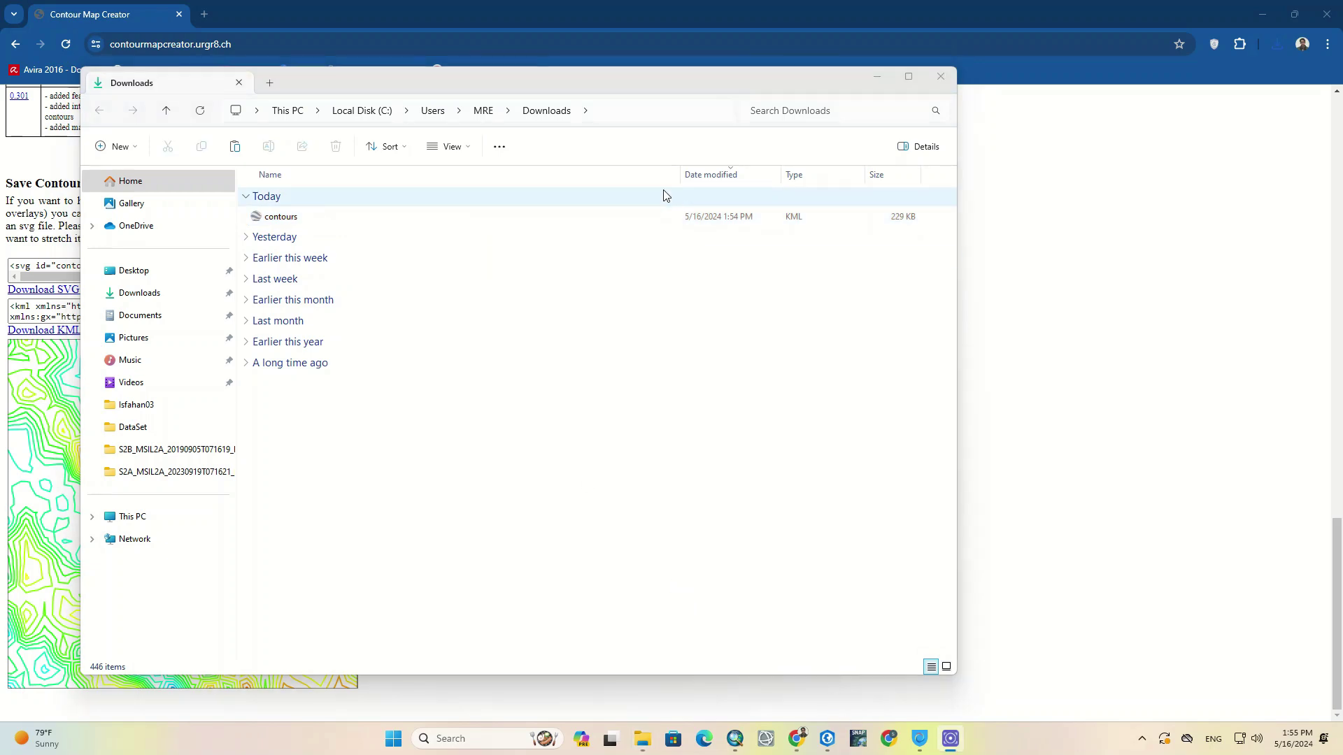
- Copy the Downloads folder path from Explorer and switch to ArcGIS Pro
click(629, 111)
right_click(629, 111)
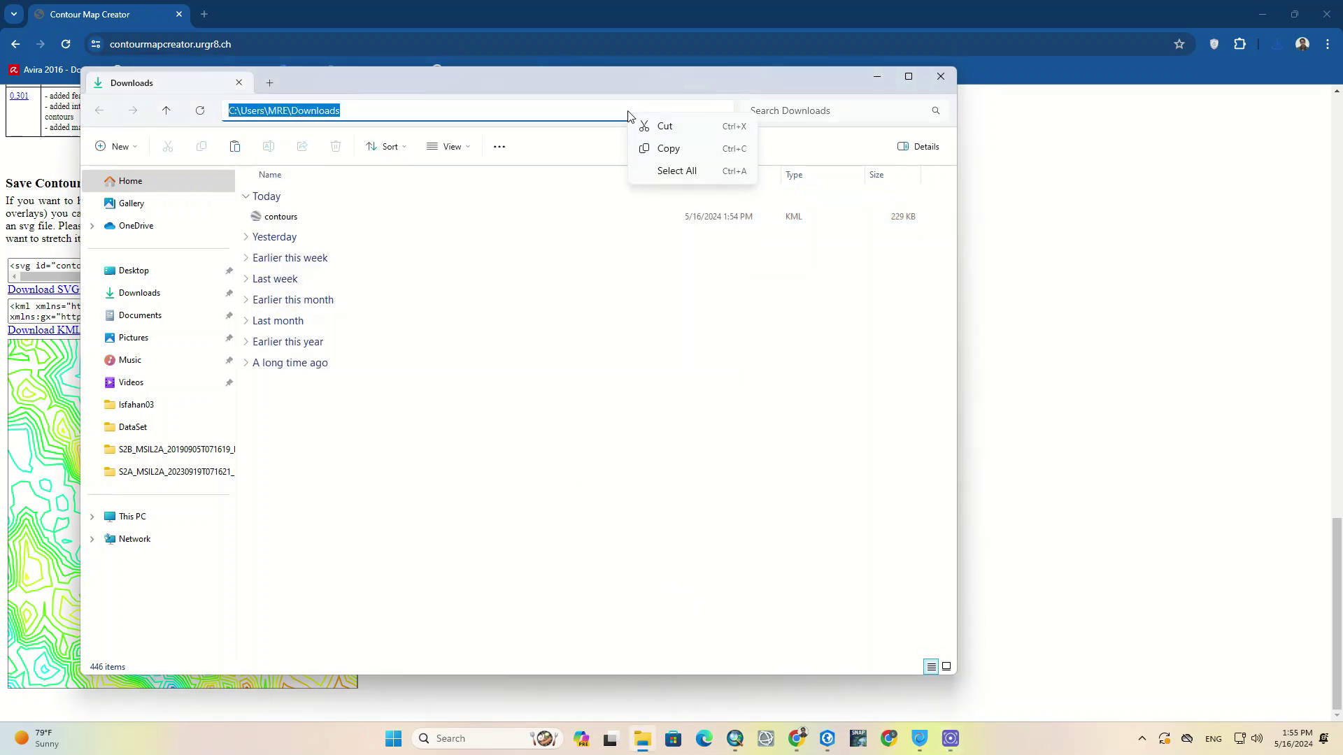
click(654, 145)
click(764, 480)
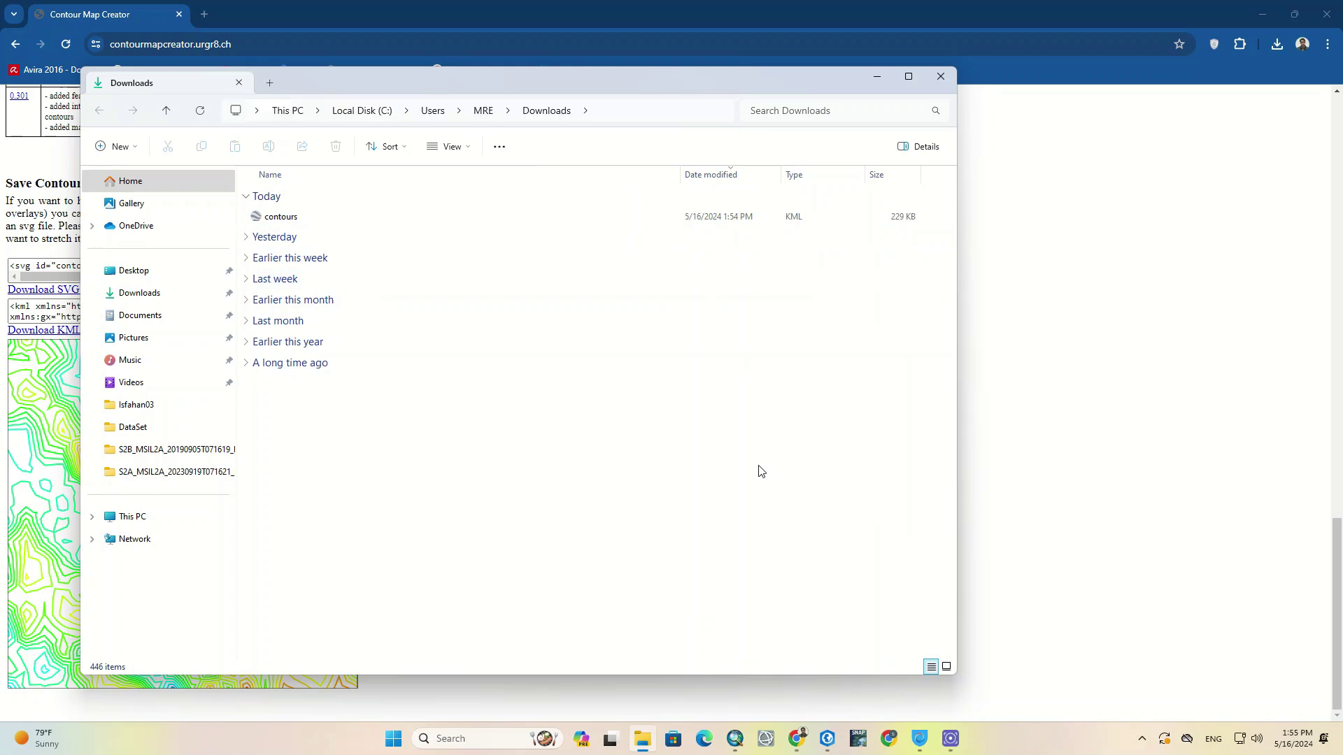
click(829, 741)
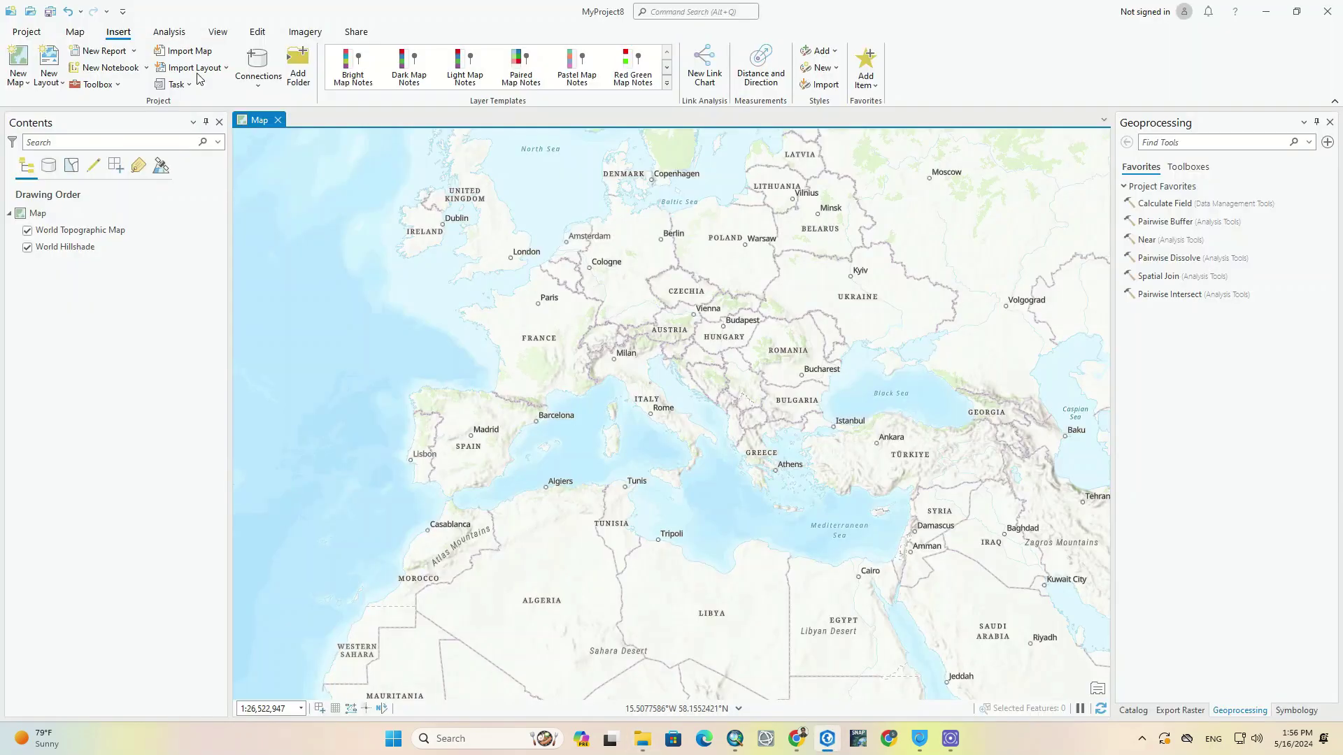
- Open the Map tab's Add Data browser and go to the pasted Downloads folder
click(76, 33)
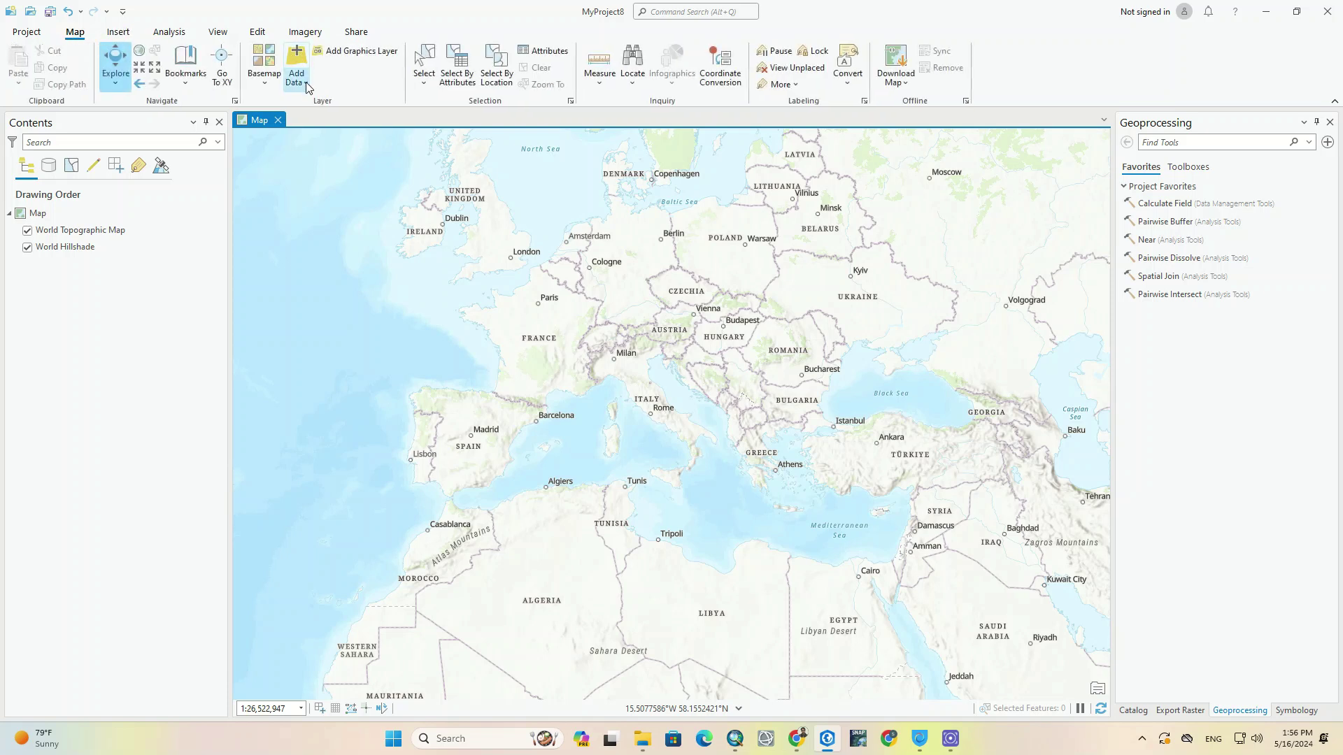
click(307, 85)
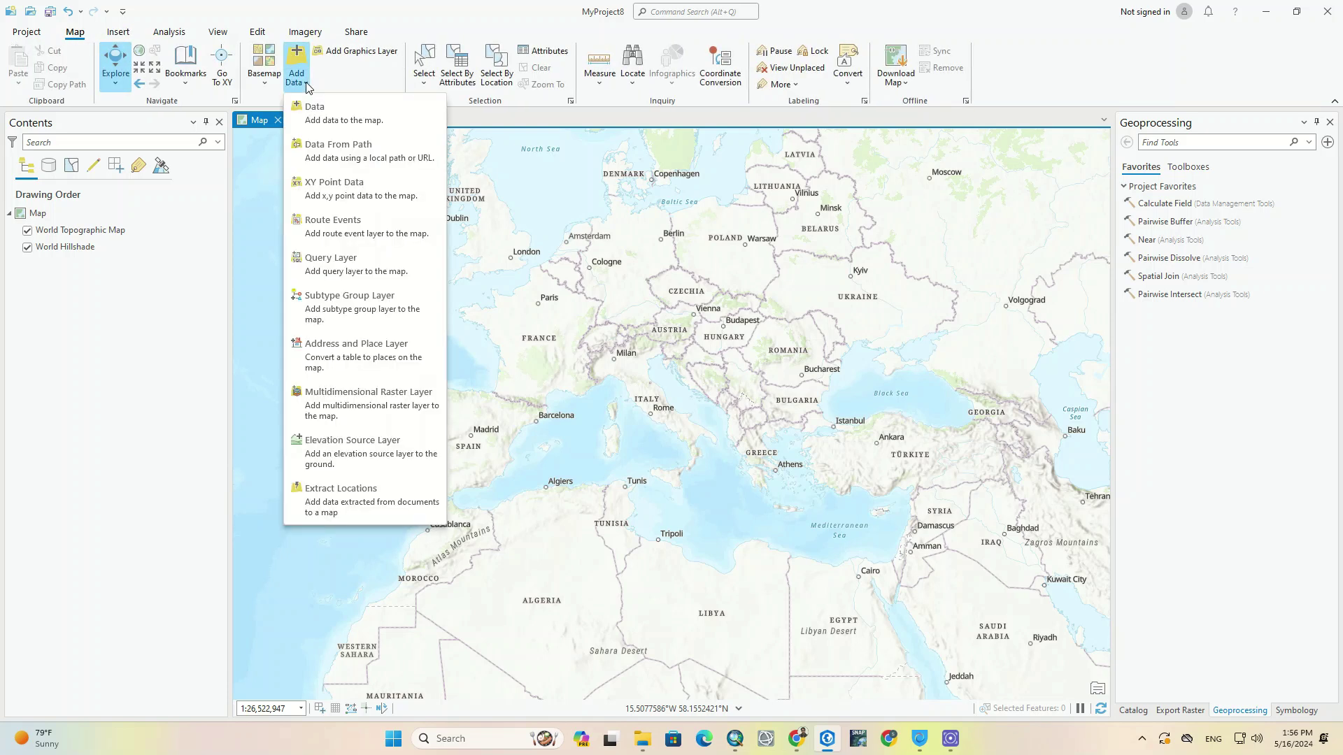
click(343, 111)
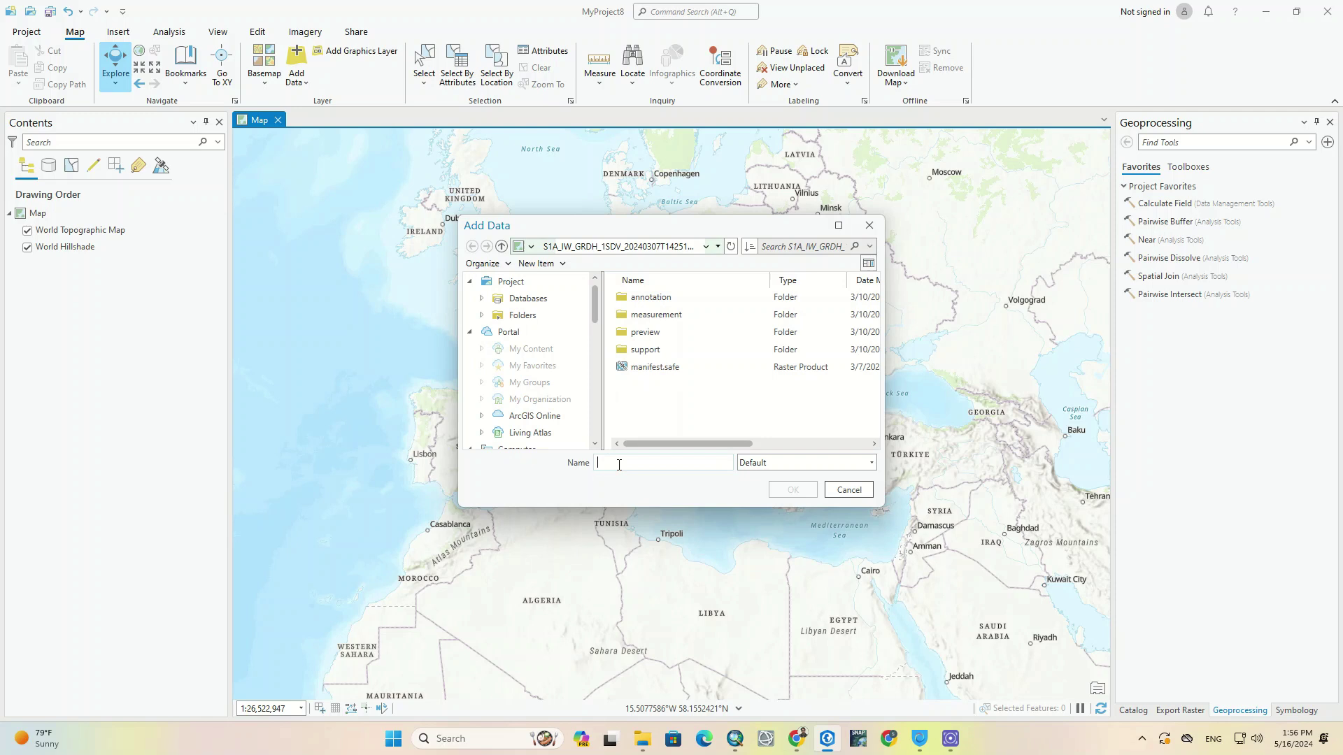
key(ctrl+v)
key(Return)
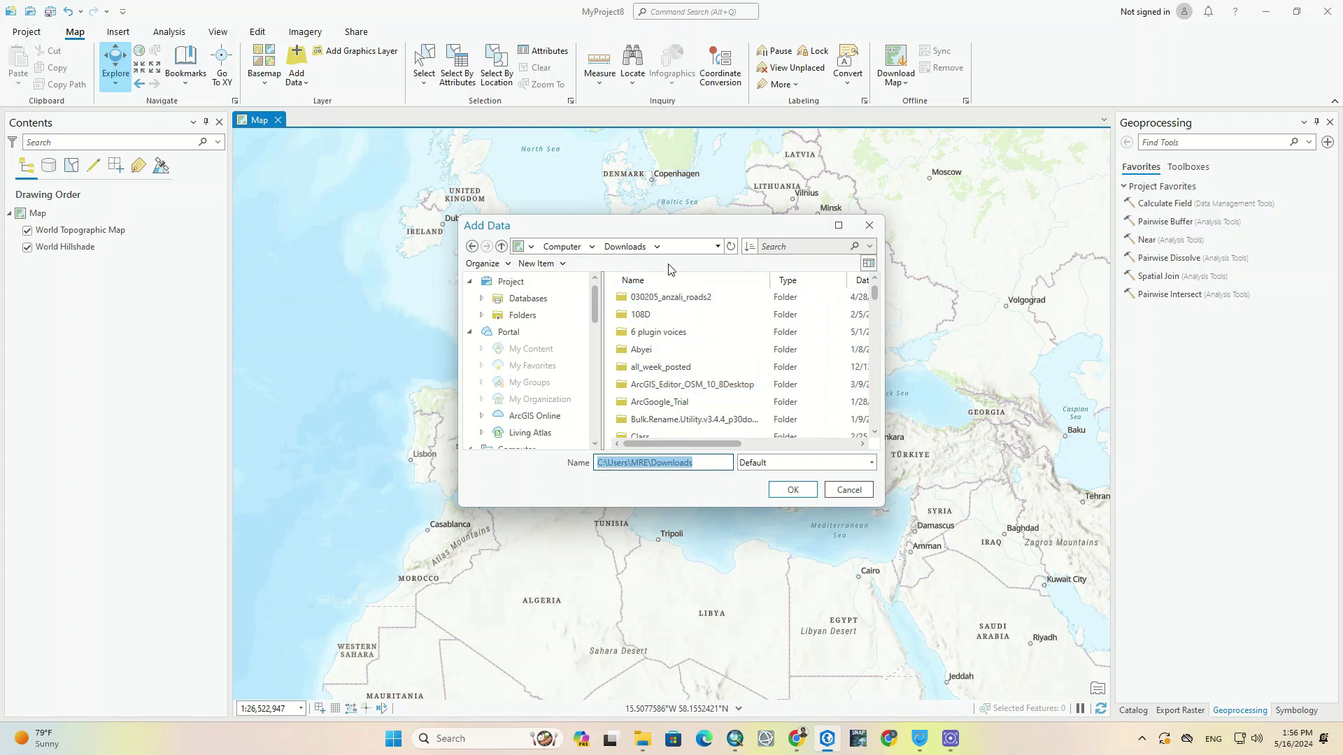
- Filter to KML/KMZ, sort newest first, and add contours.kml to the map
click(836, 465)
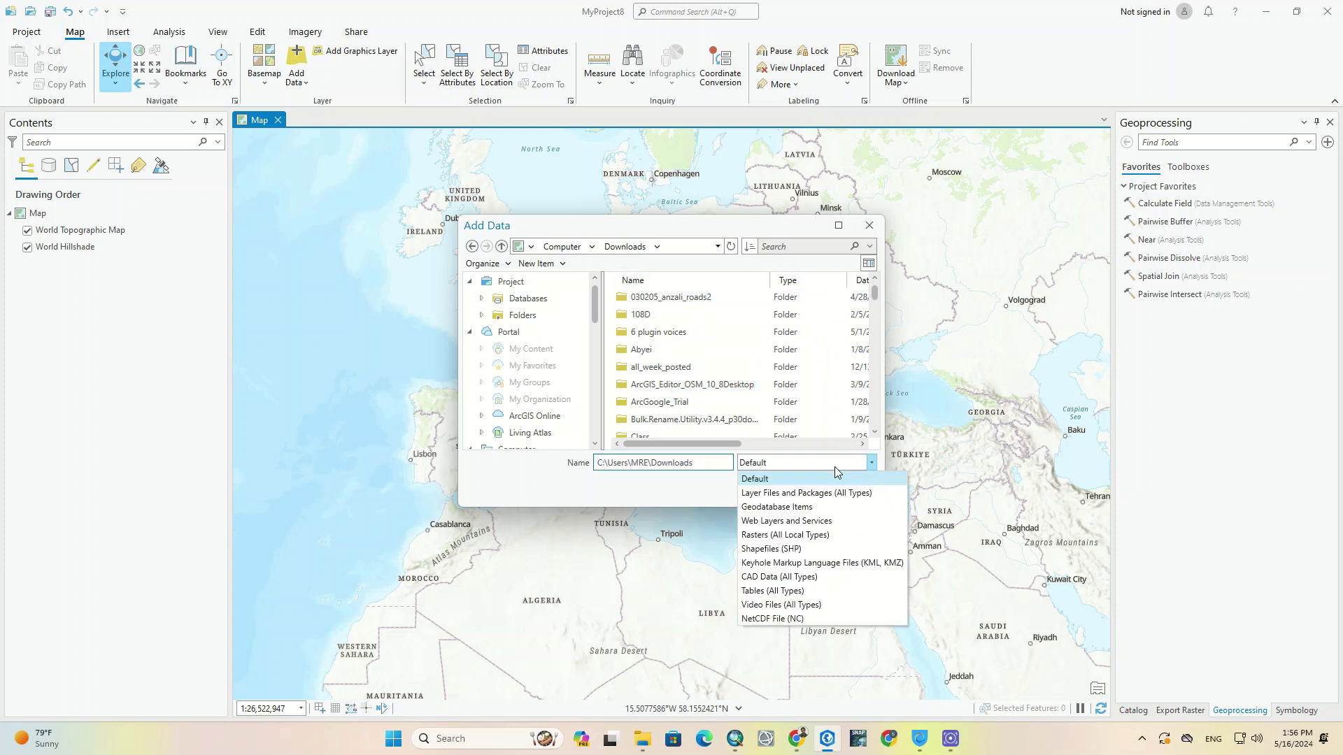
click(832, 563)
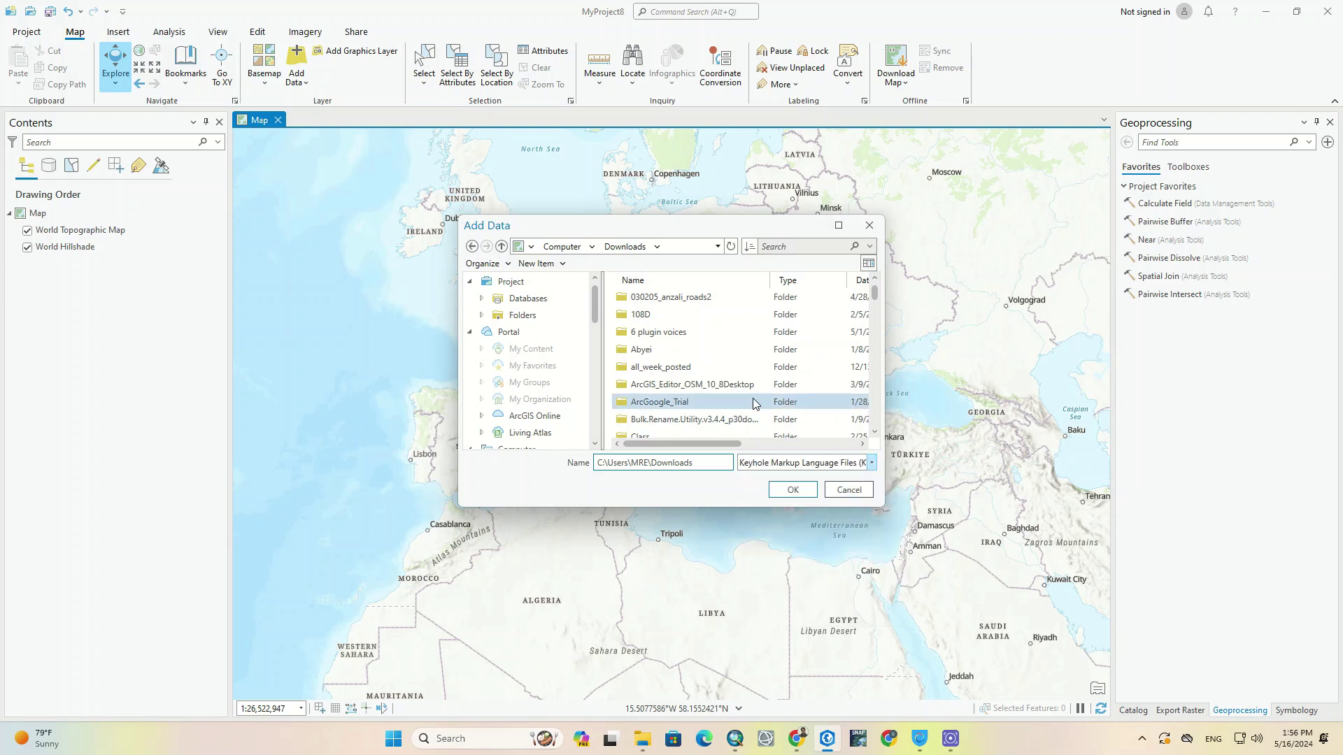
click(717, 463)
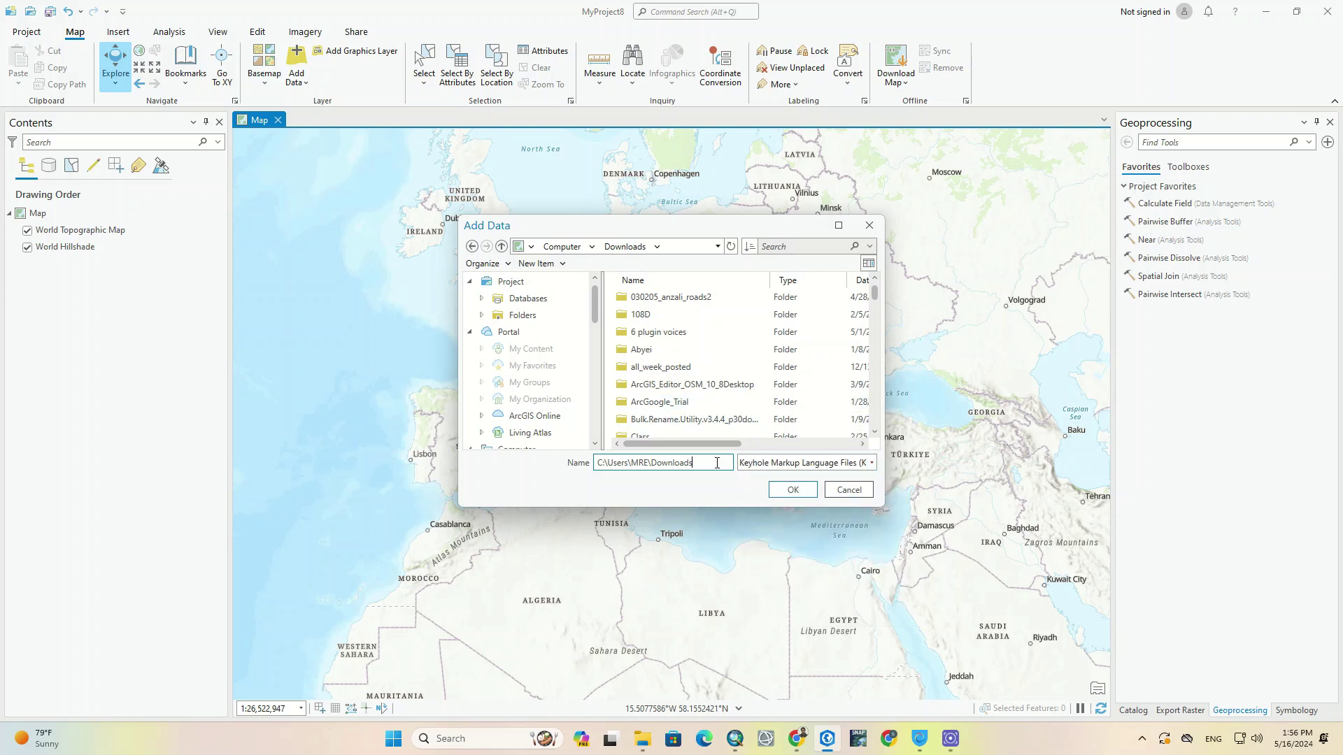
key(ctrl+a)
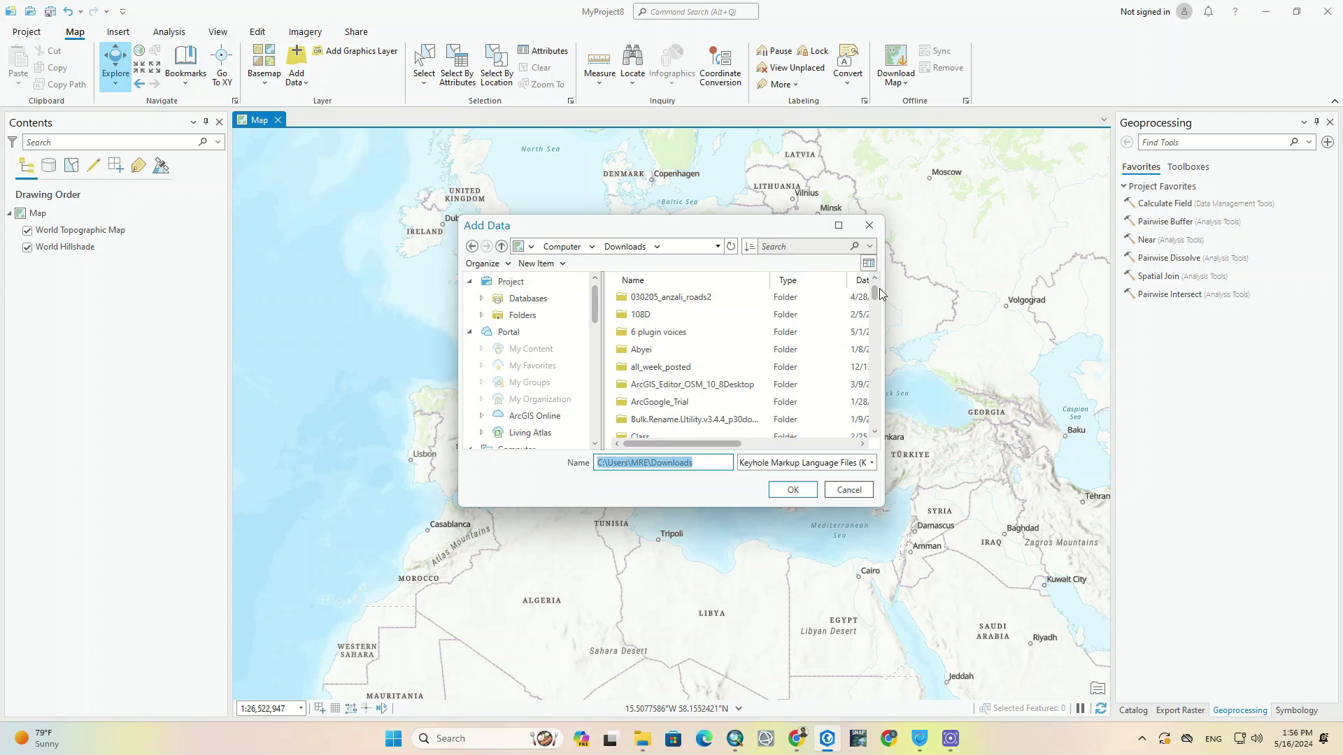
click(863, 281)
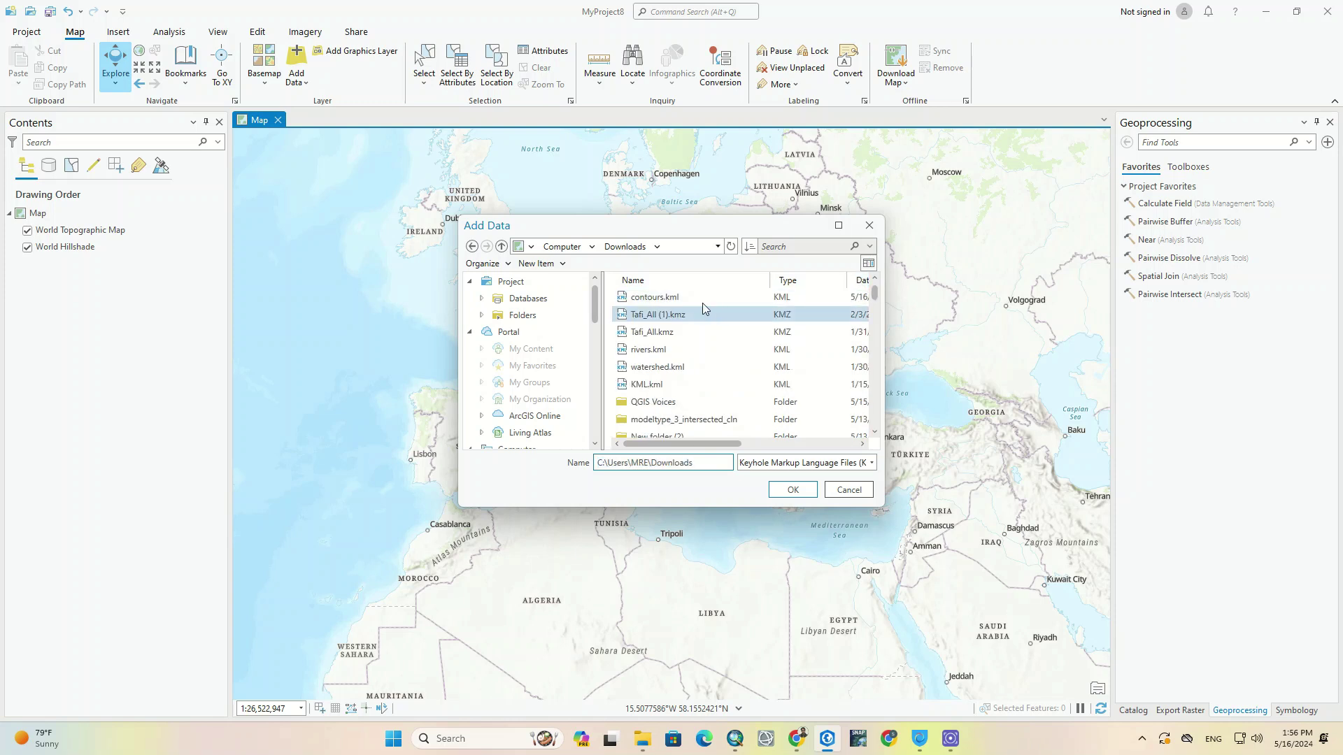
click(720, 297)
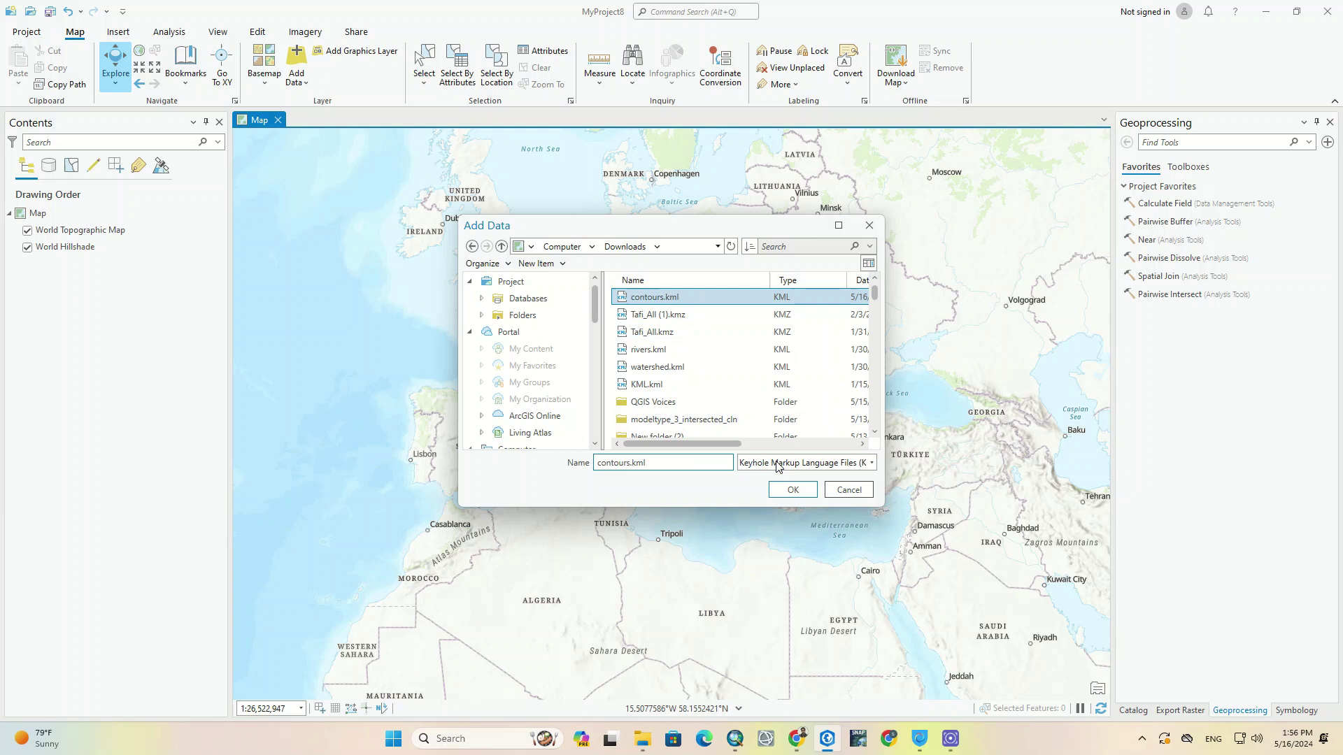
click(794, 490)
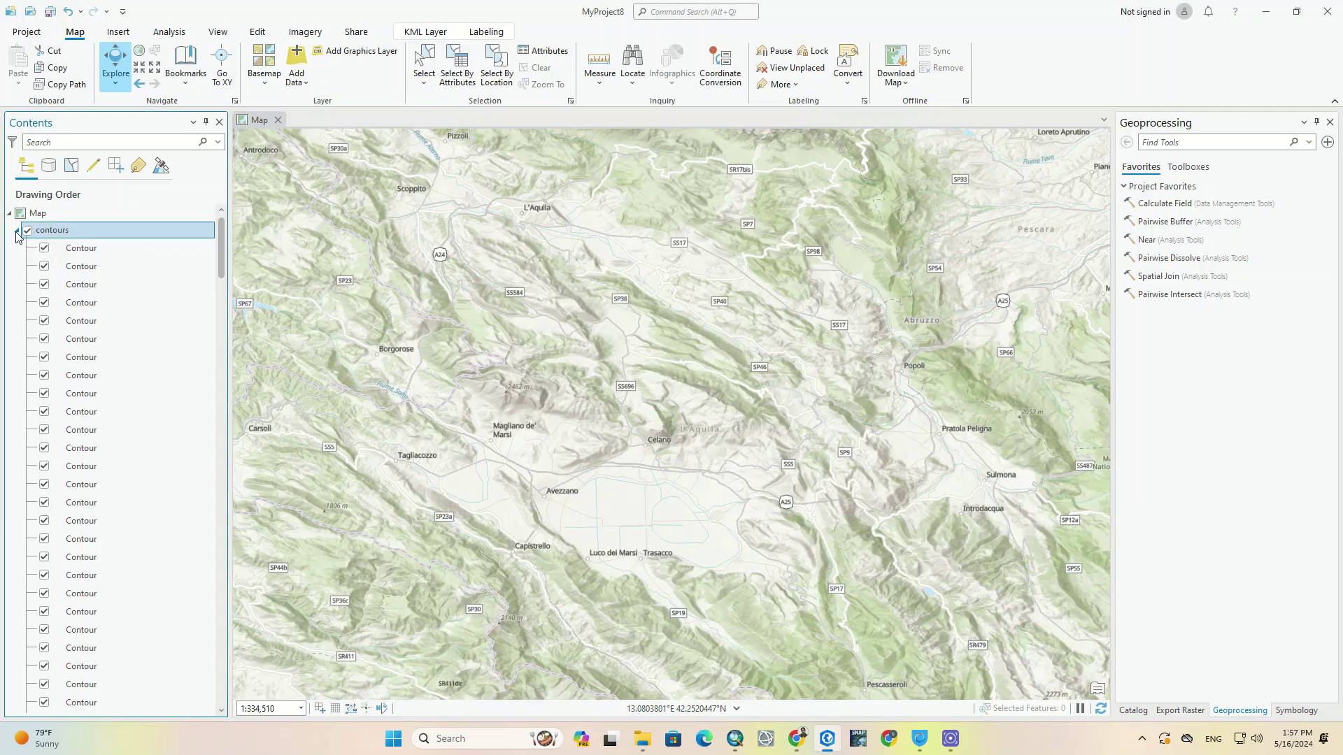
- Search geoprocessing tools for 'kml' to list the 19 KML tools, starting with KML To Layer
right_click(112, 236)
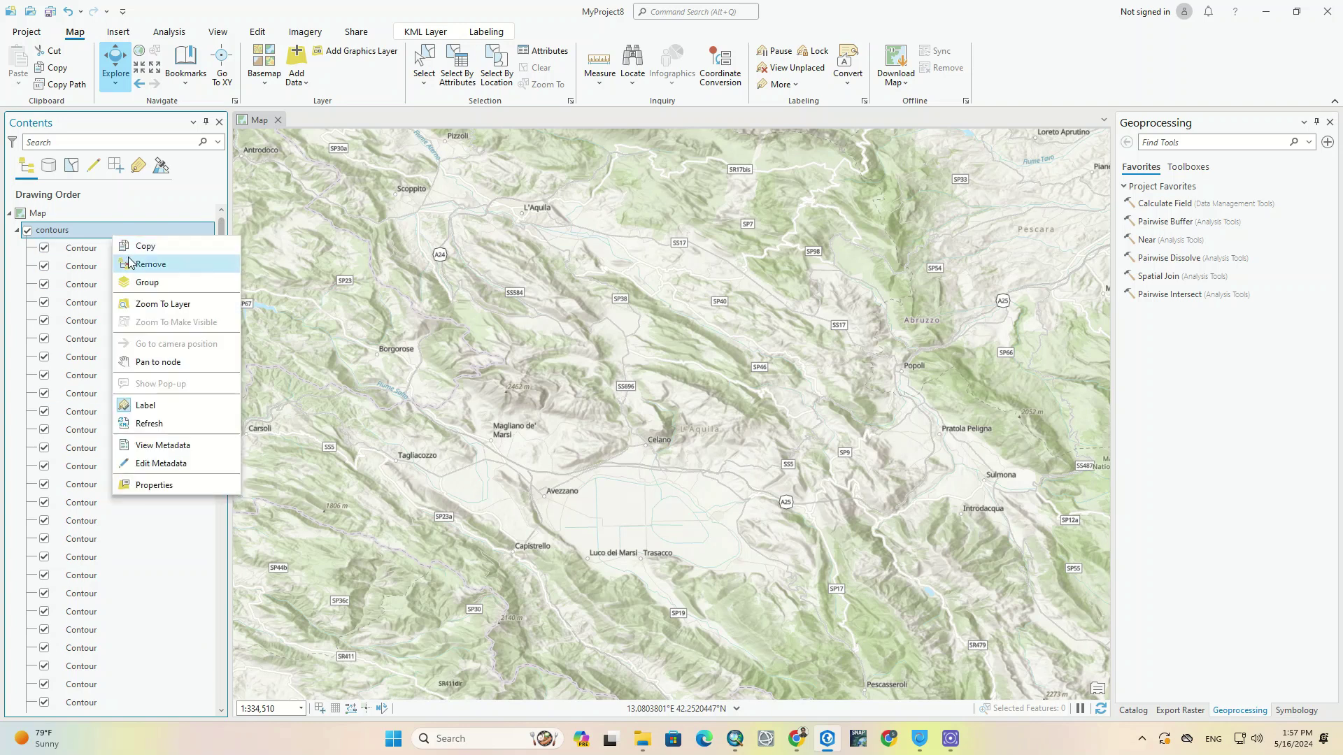
click(191, 528)
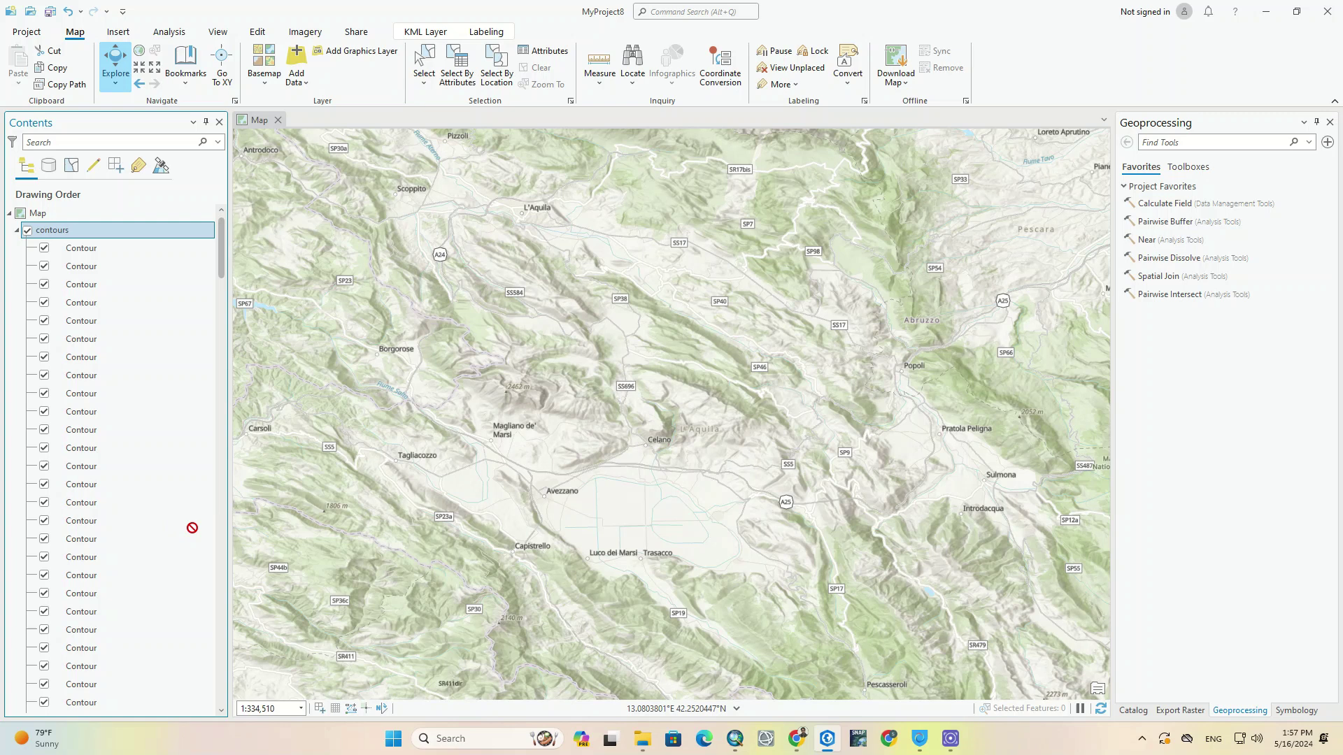
scroll(181, 455, down, 3)
scroll(182, 448, up, 3)
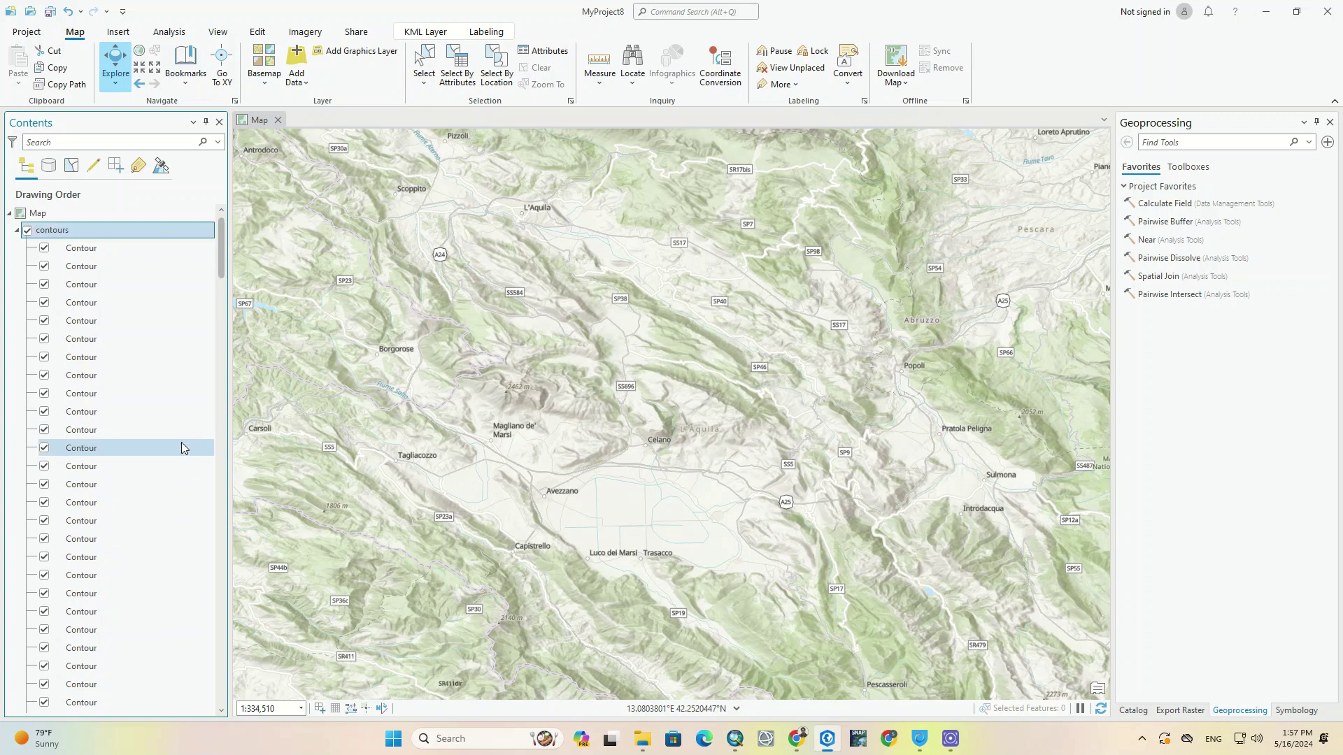
click(1190, 138)
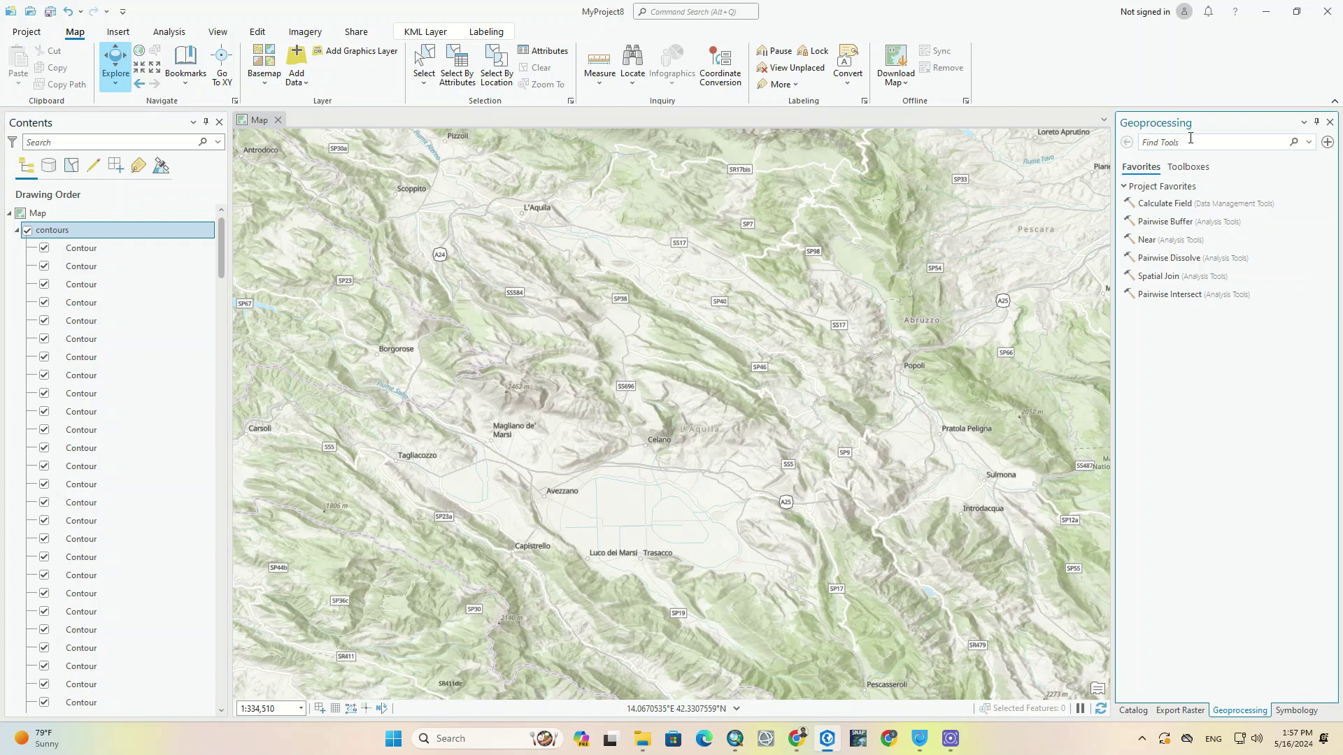
text(kml)
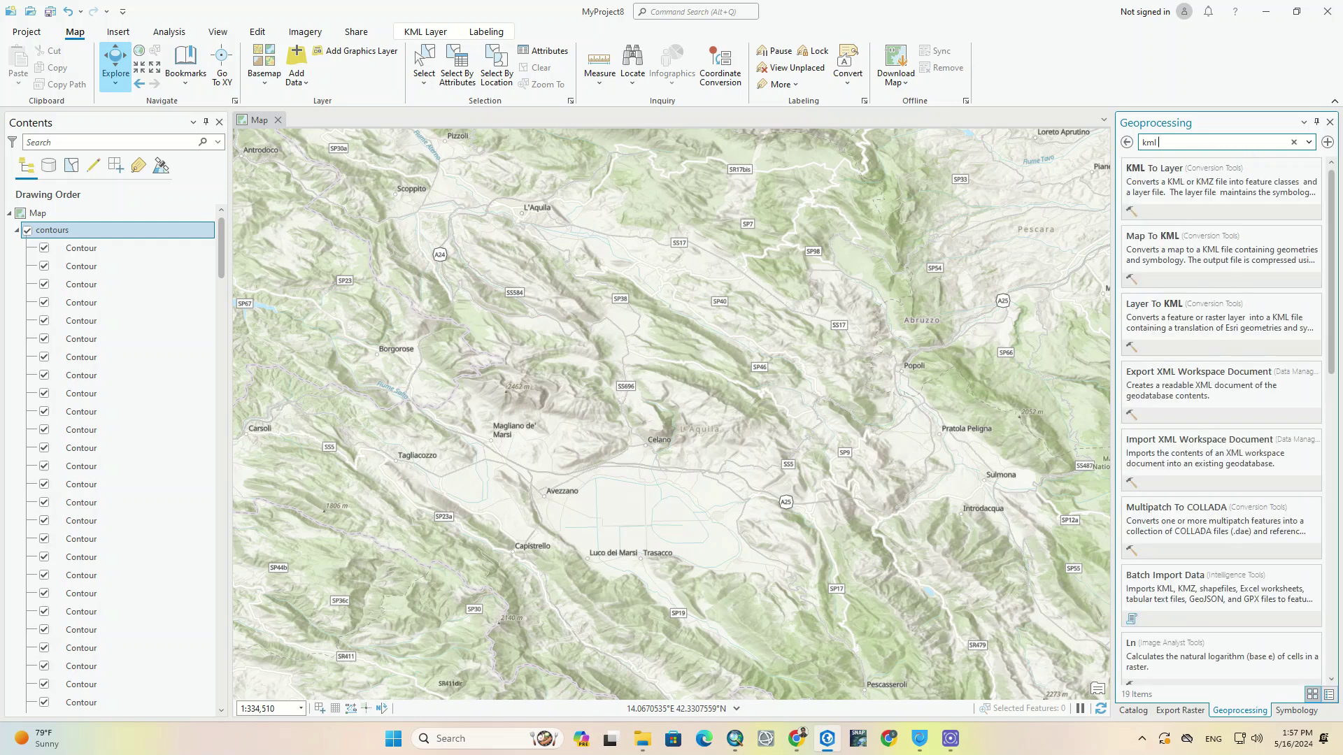
- Run KML To Layer on the contours KML to add a Polylines contour layer
click(1161, 171)
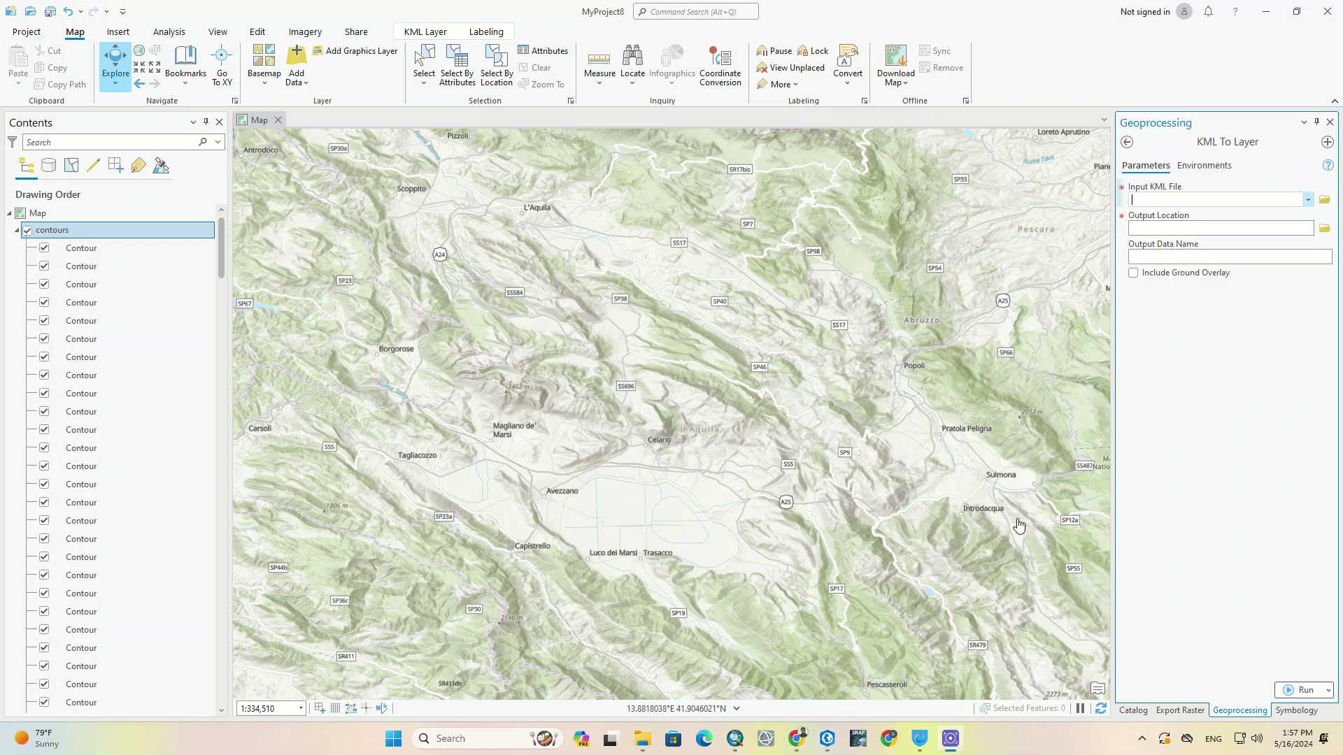
click(1308, 199)
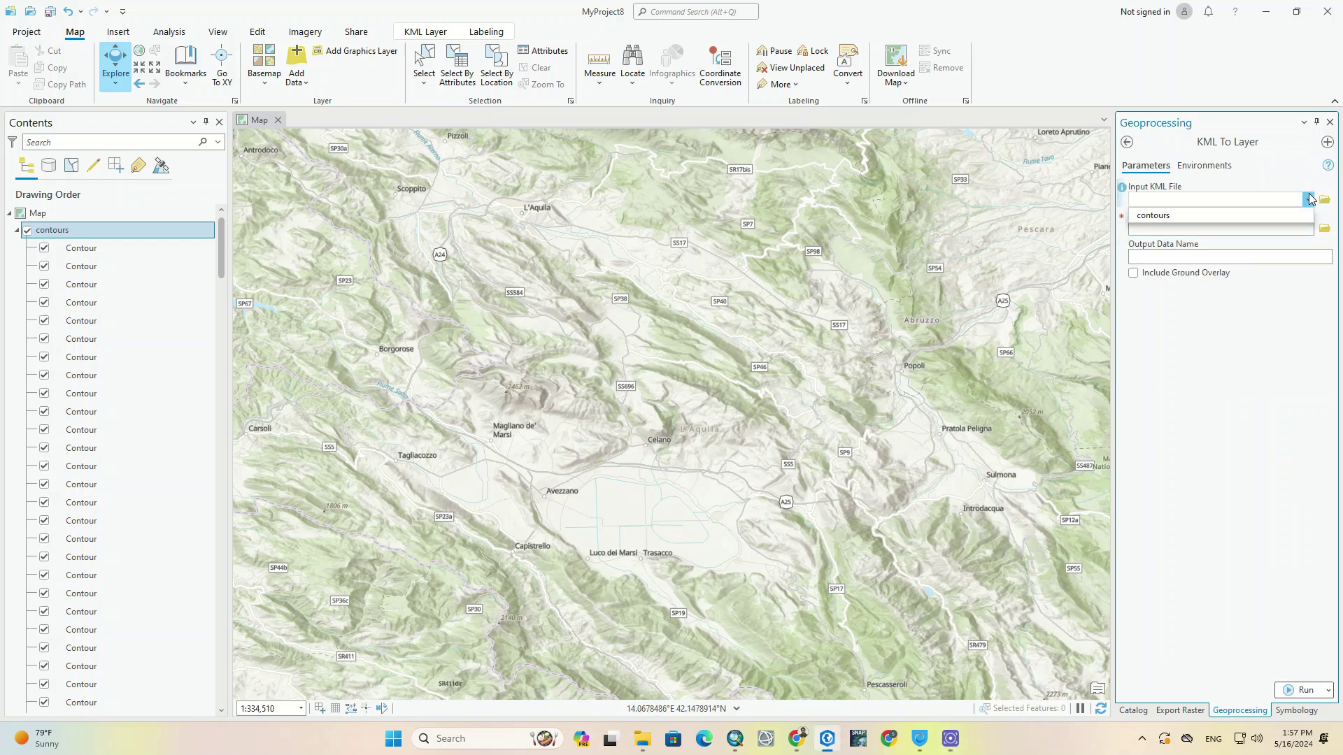
click(1228, 217)
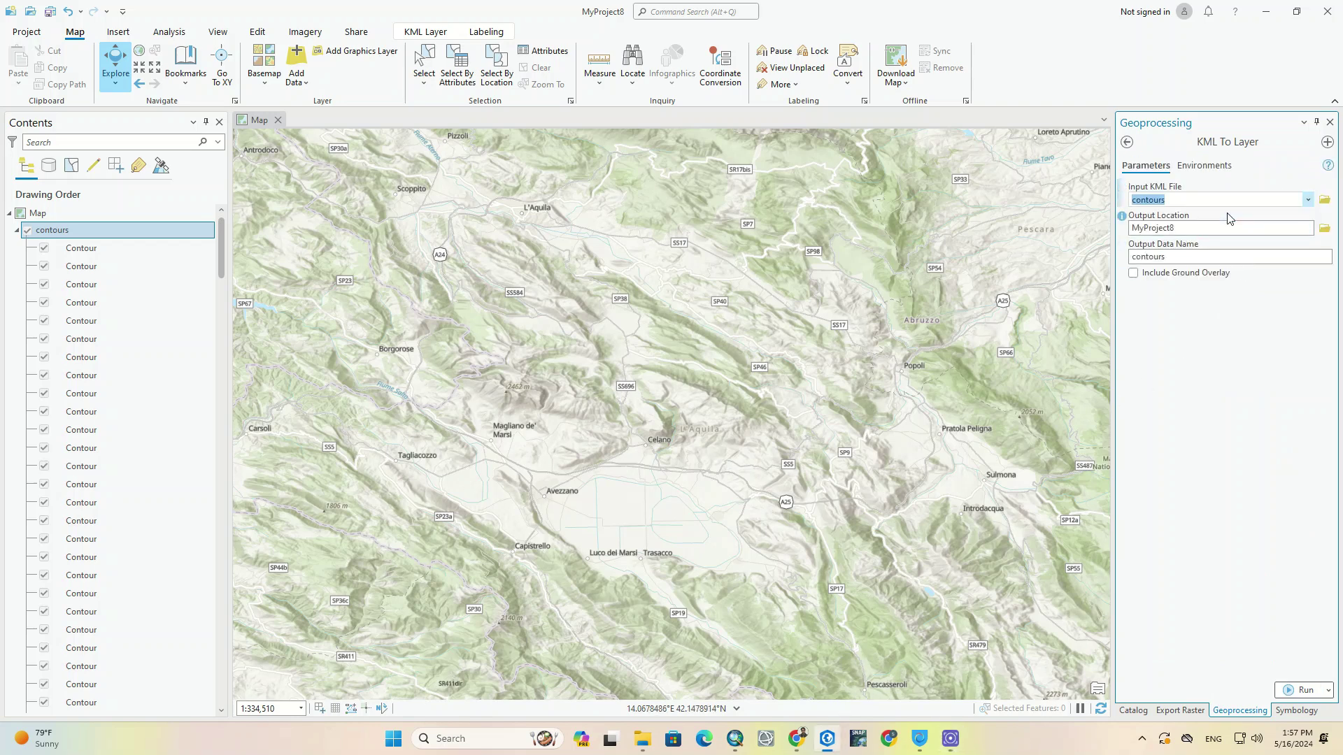
click(1177, 258)
text(01)
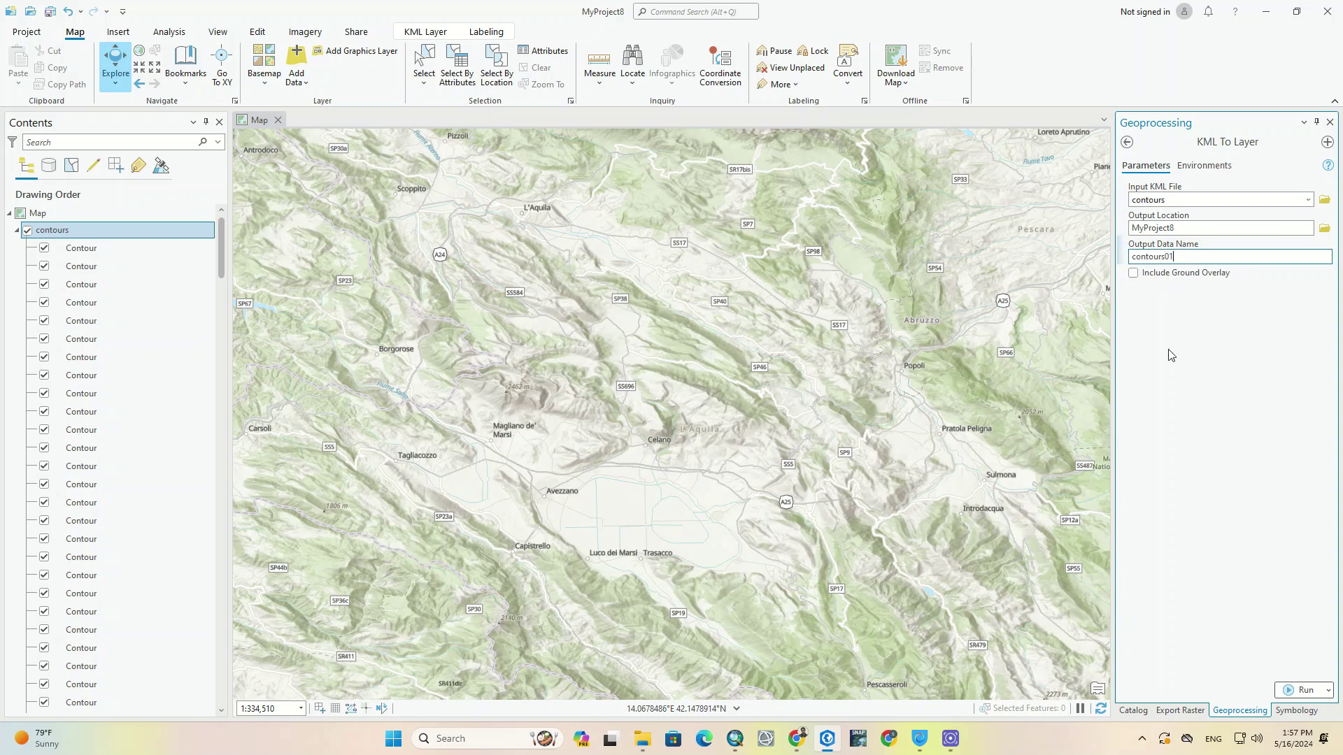
click(1303, 691)
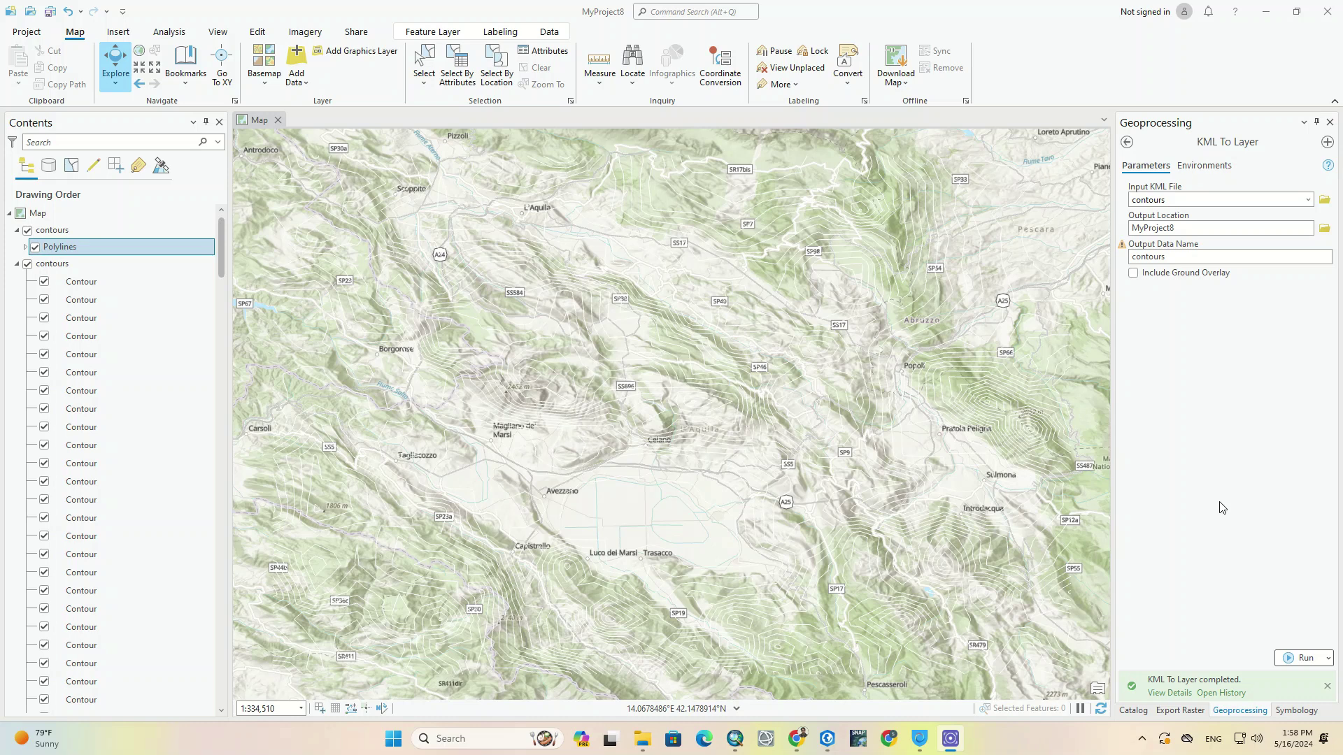
- Collapse the original contours group, expand Polylines, and show Symbology for the Polylines layer
click(1184, 255)
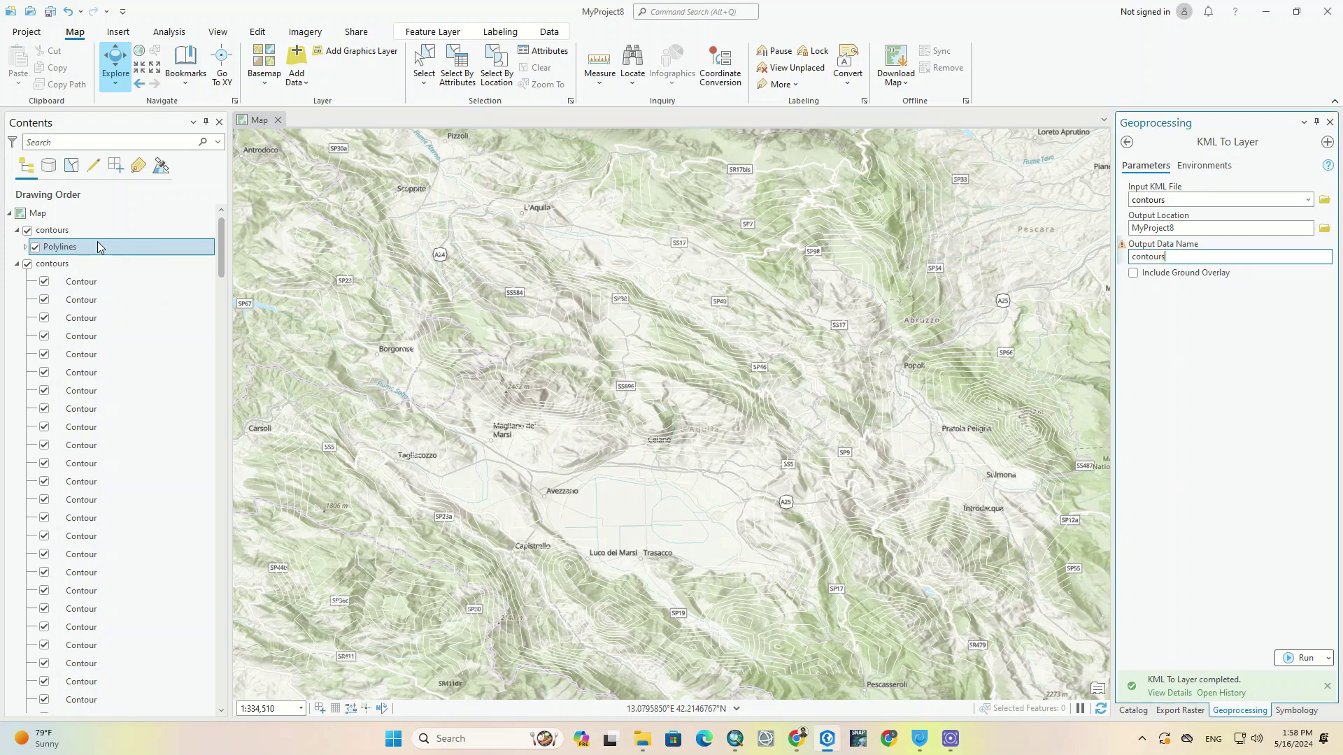
click(17, 264)
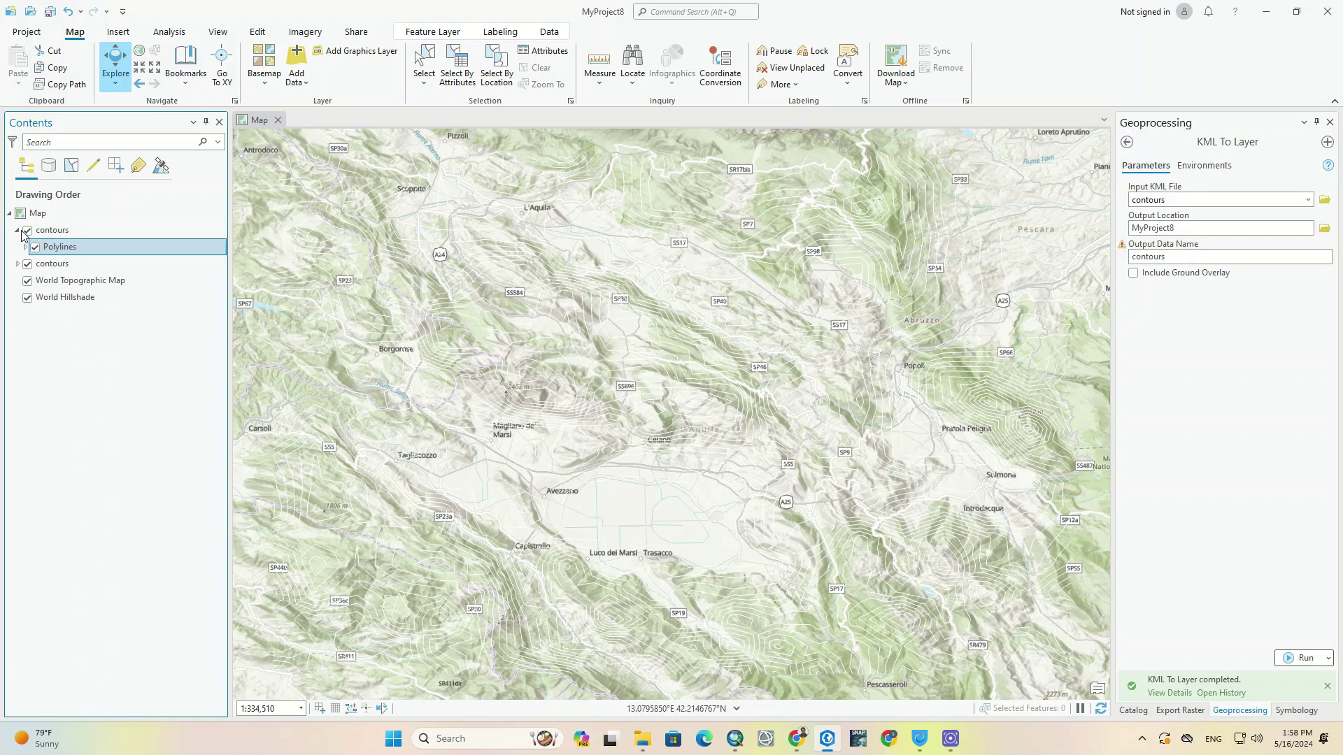
click(21, 231)
click(25, 247)
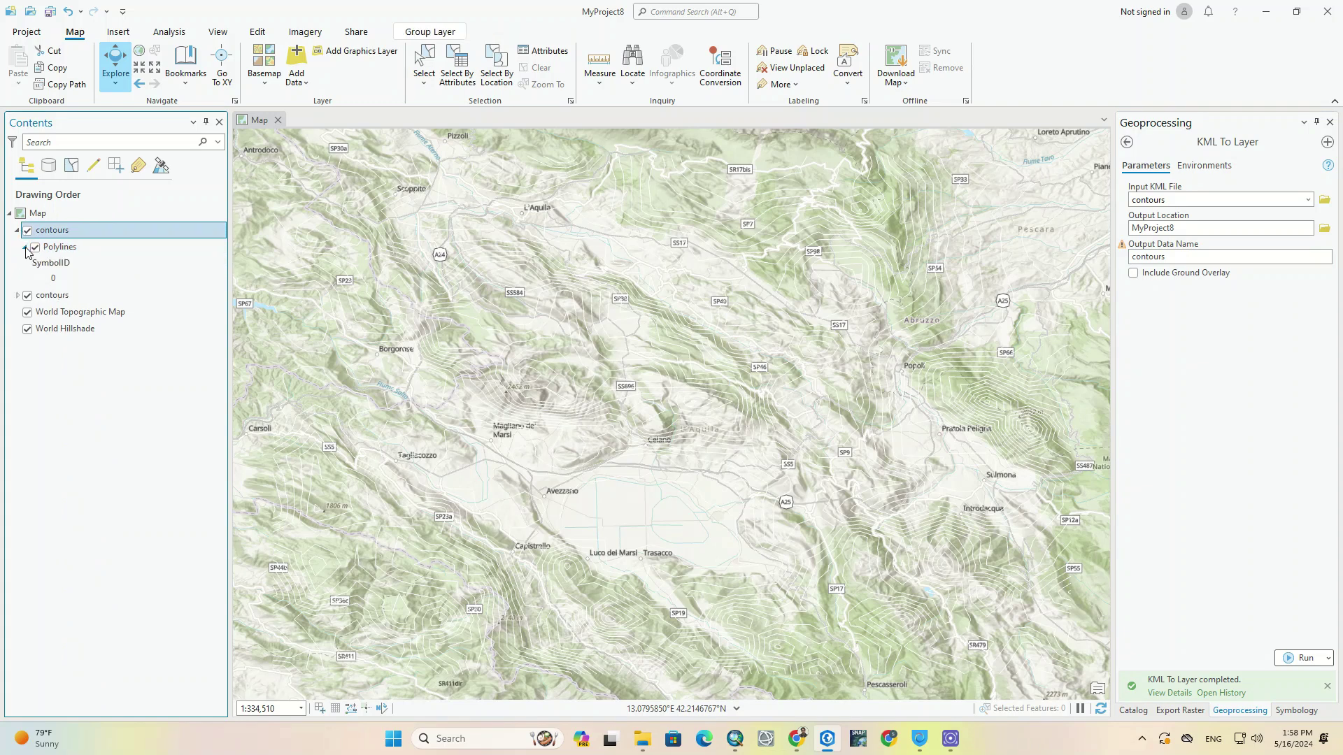
right_click(75, 237)
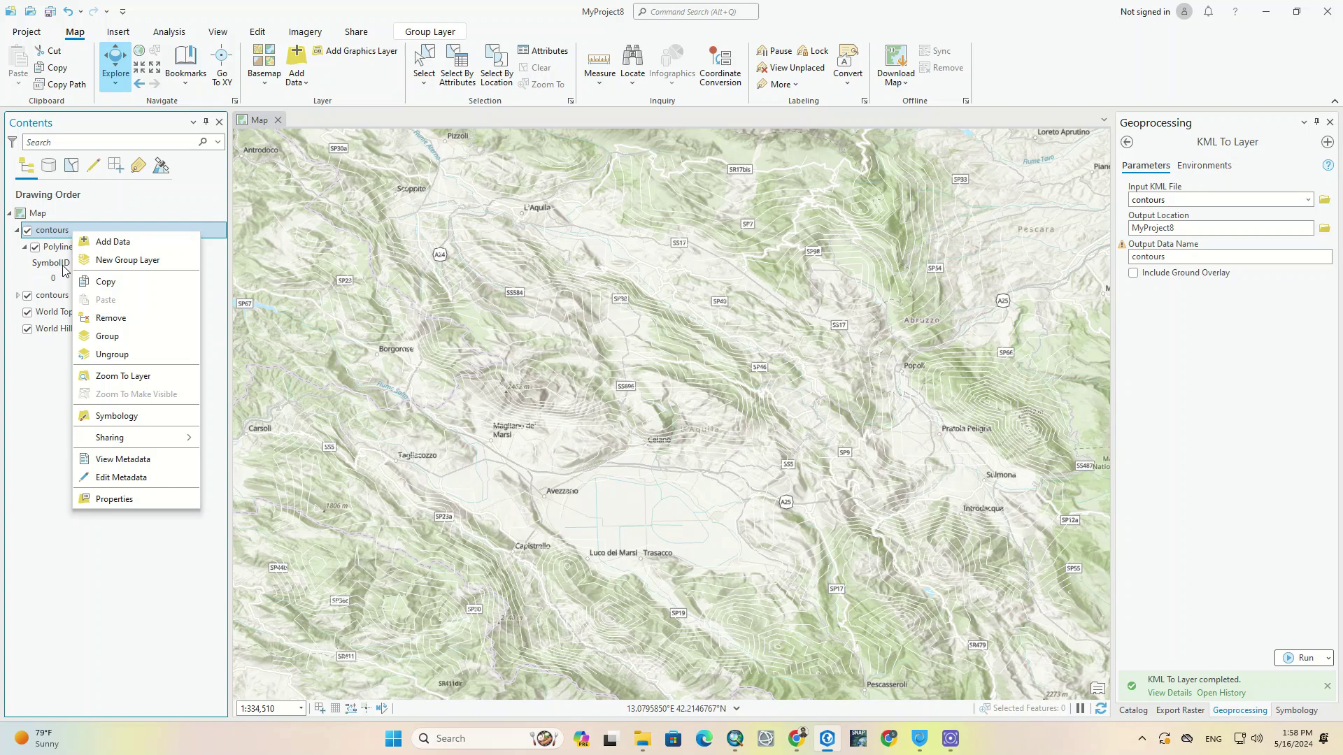
click(116, 416)
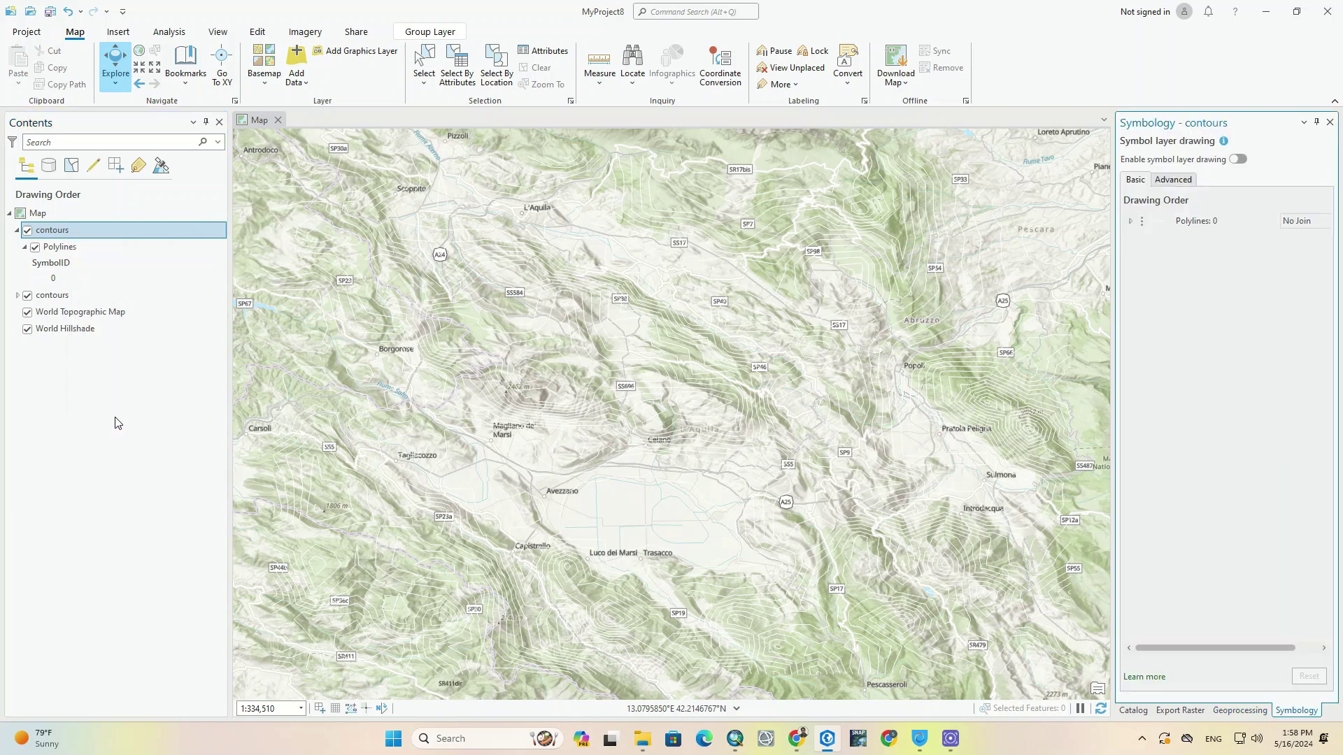
click(59, 249)
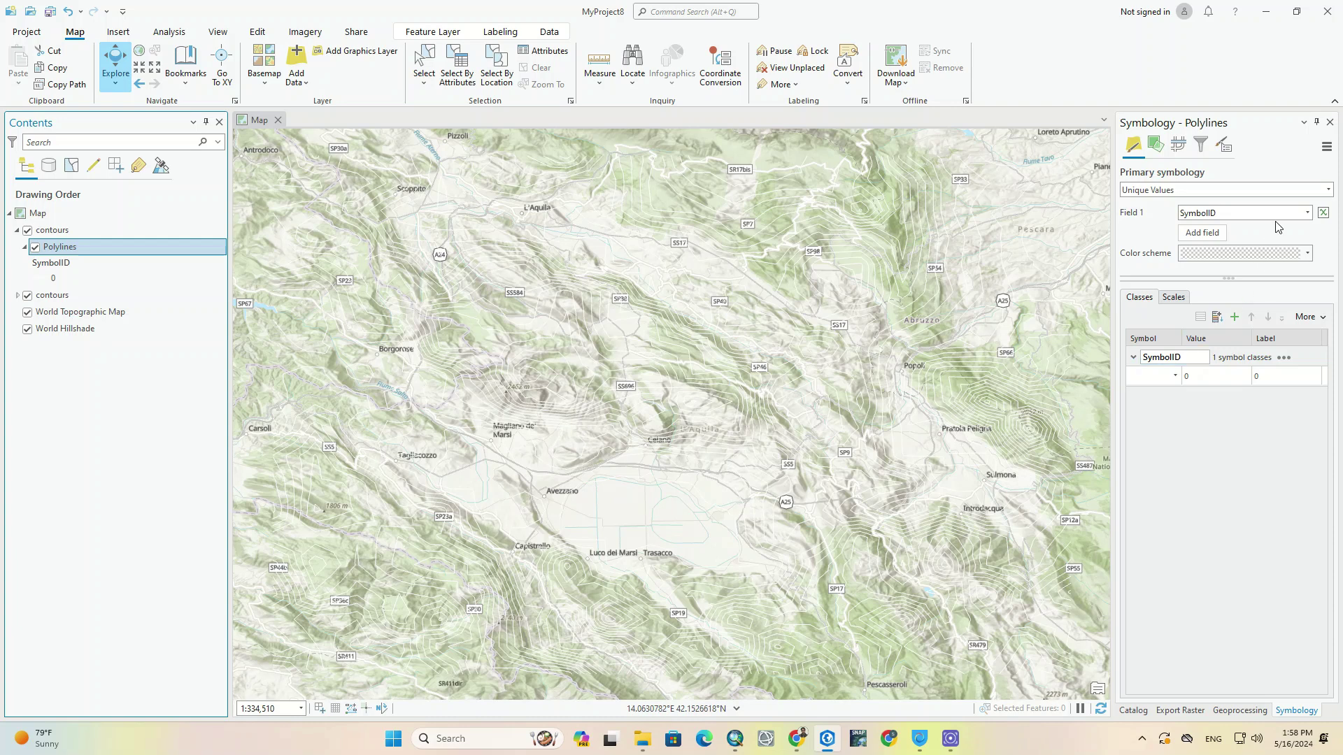
- Symbolize Polylines with Unique Values on PopupInfo using a dark multicolour scheme
click(1329, 191)
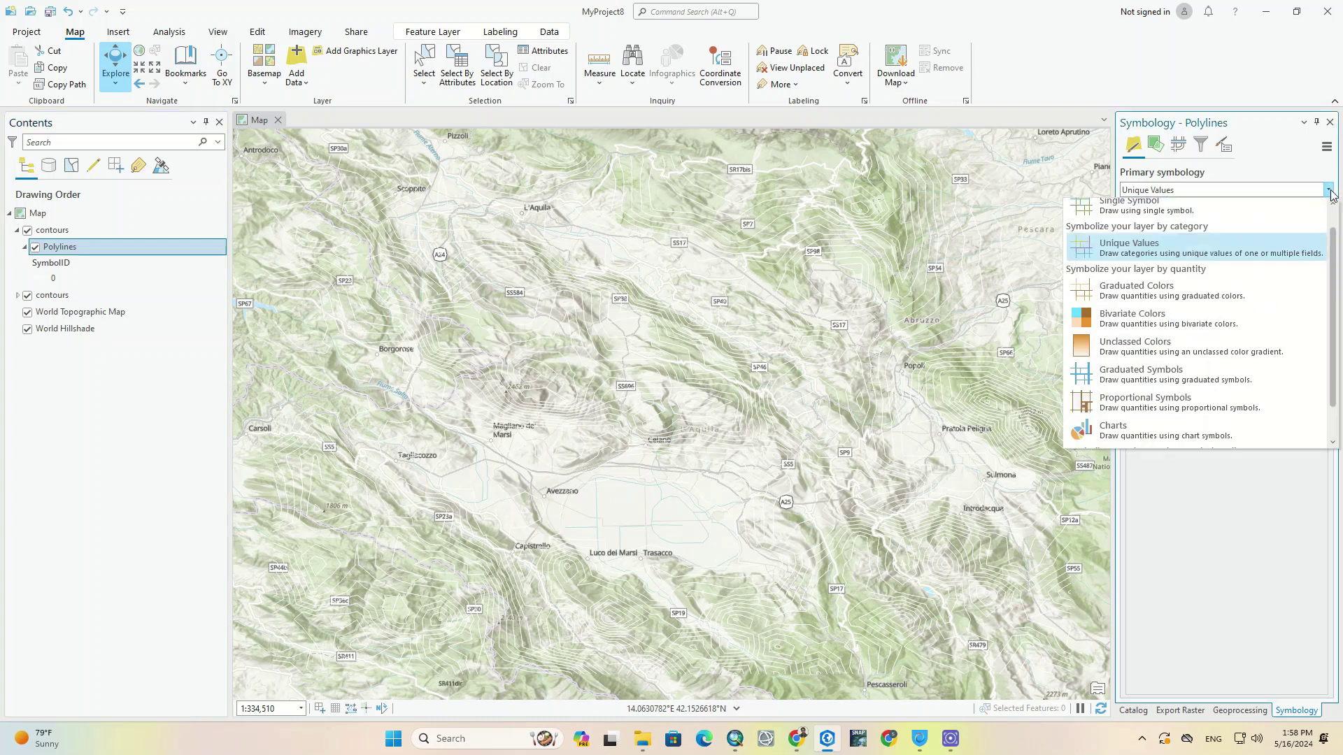
click(1175, 259)
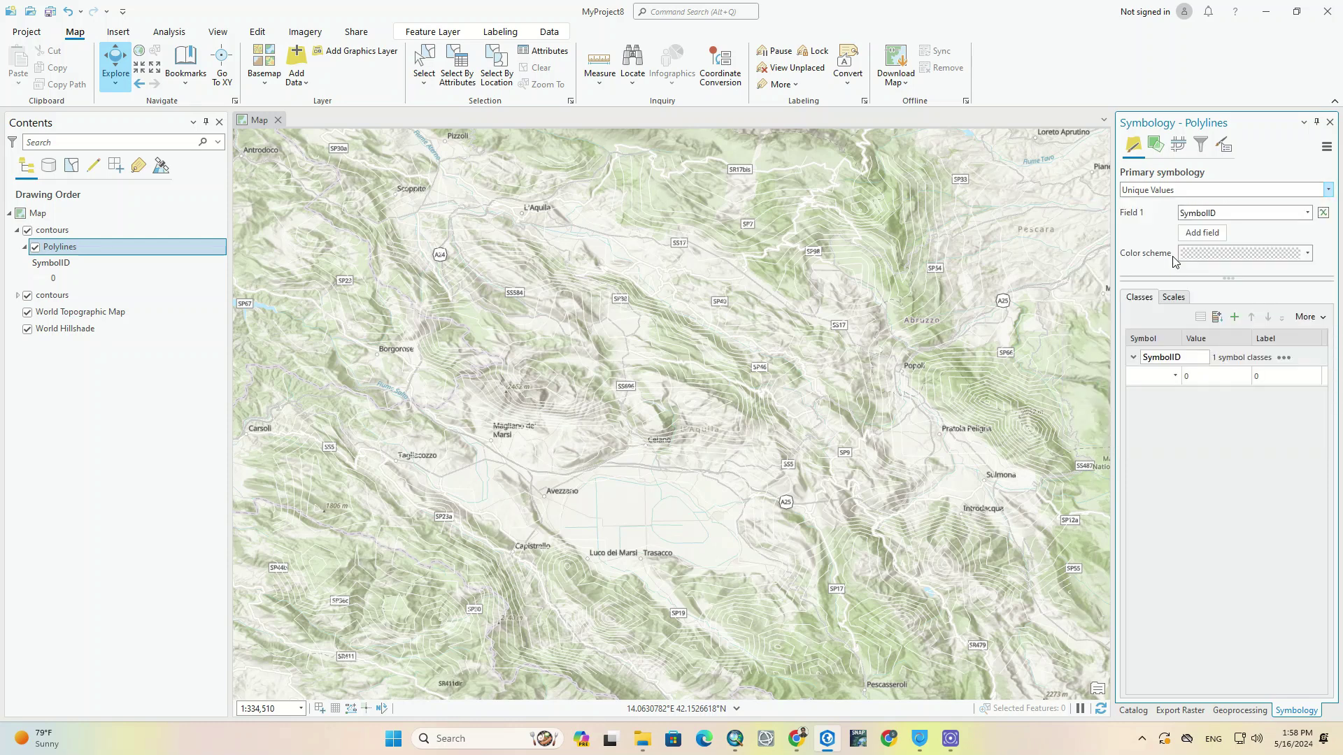
click(1307, 213)
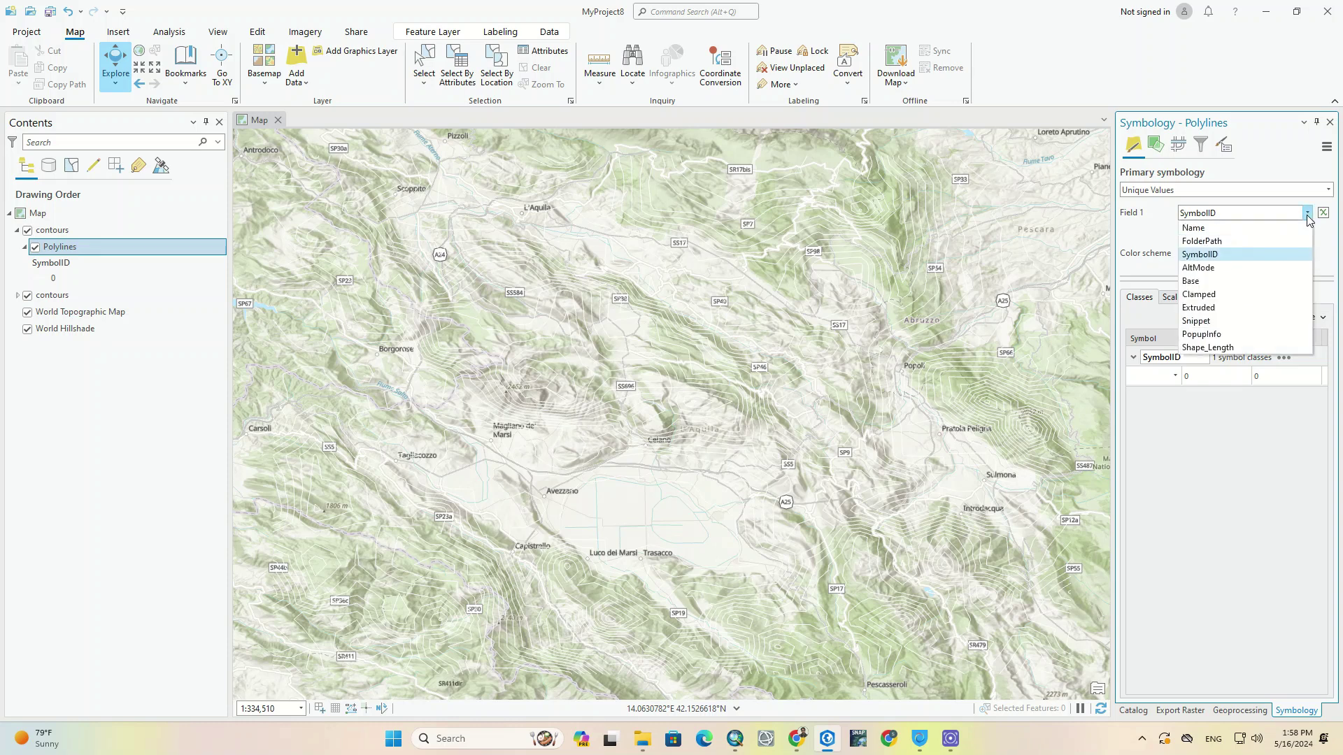
click(1222, 335)
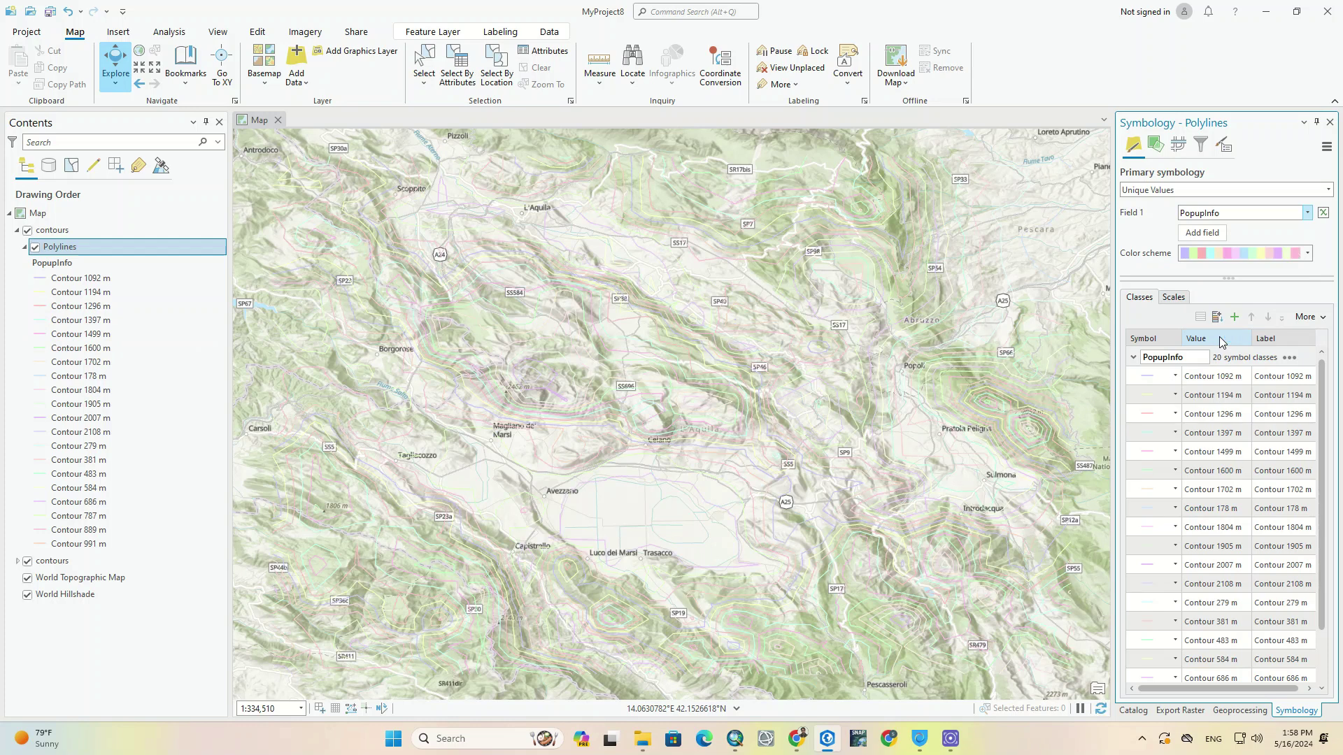
click(1308, 255)
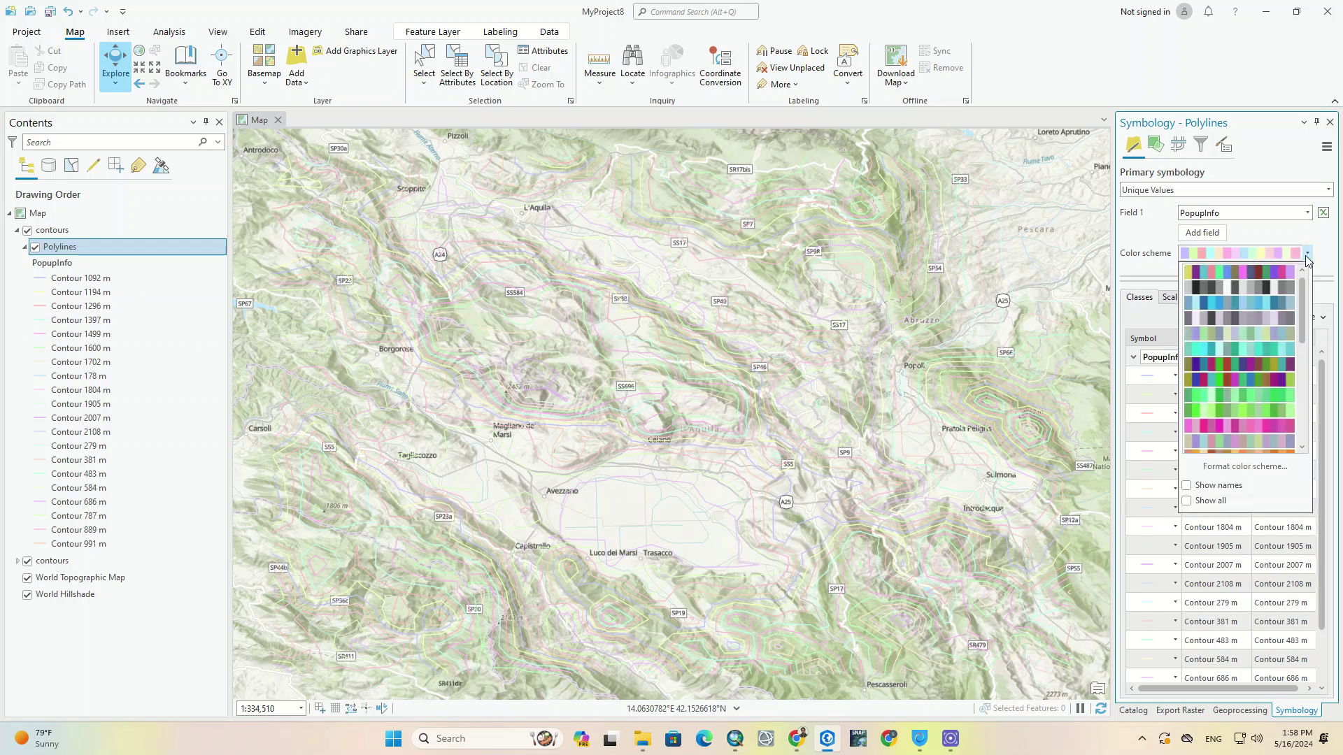
click(1265, 366)
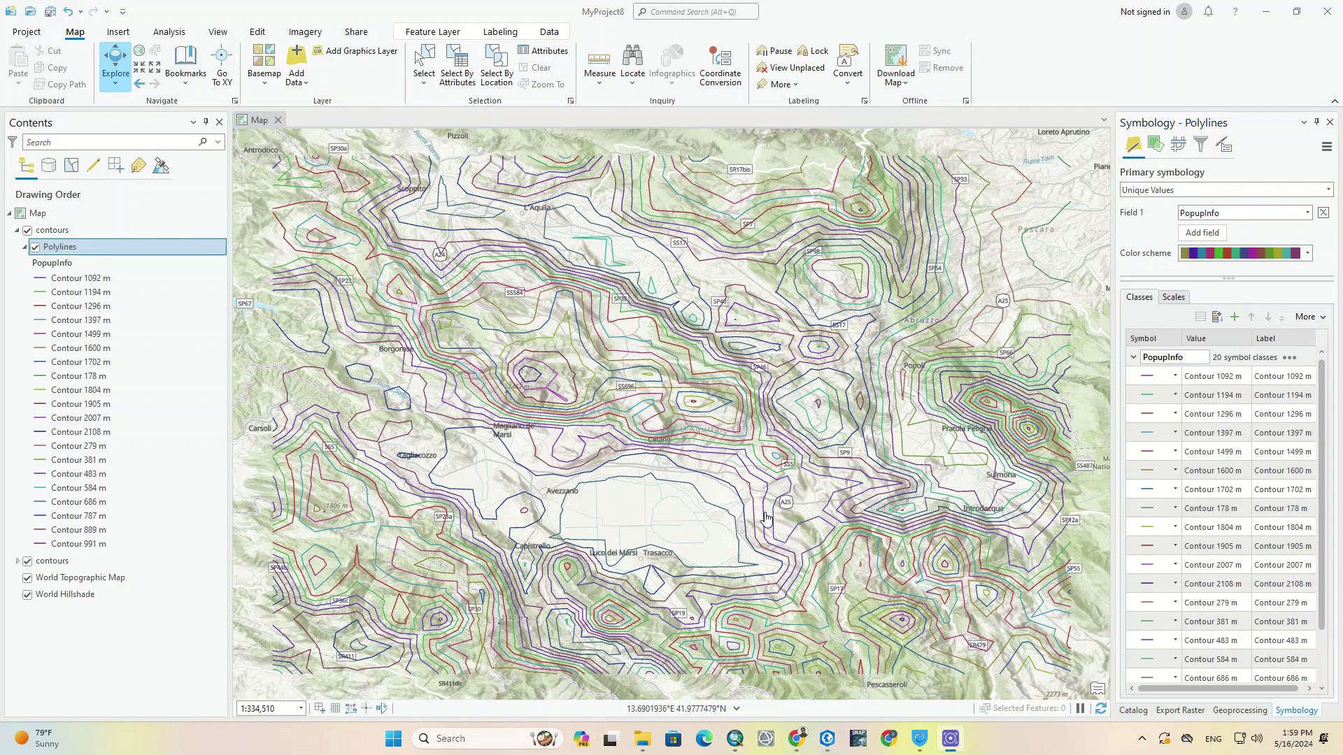
- Zoom out and pan to frame all the coloured contours, then bring up the Polylines layer options
scroll(710, 397, down, 2)
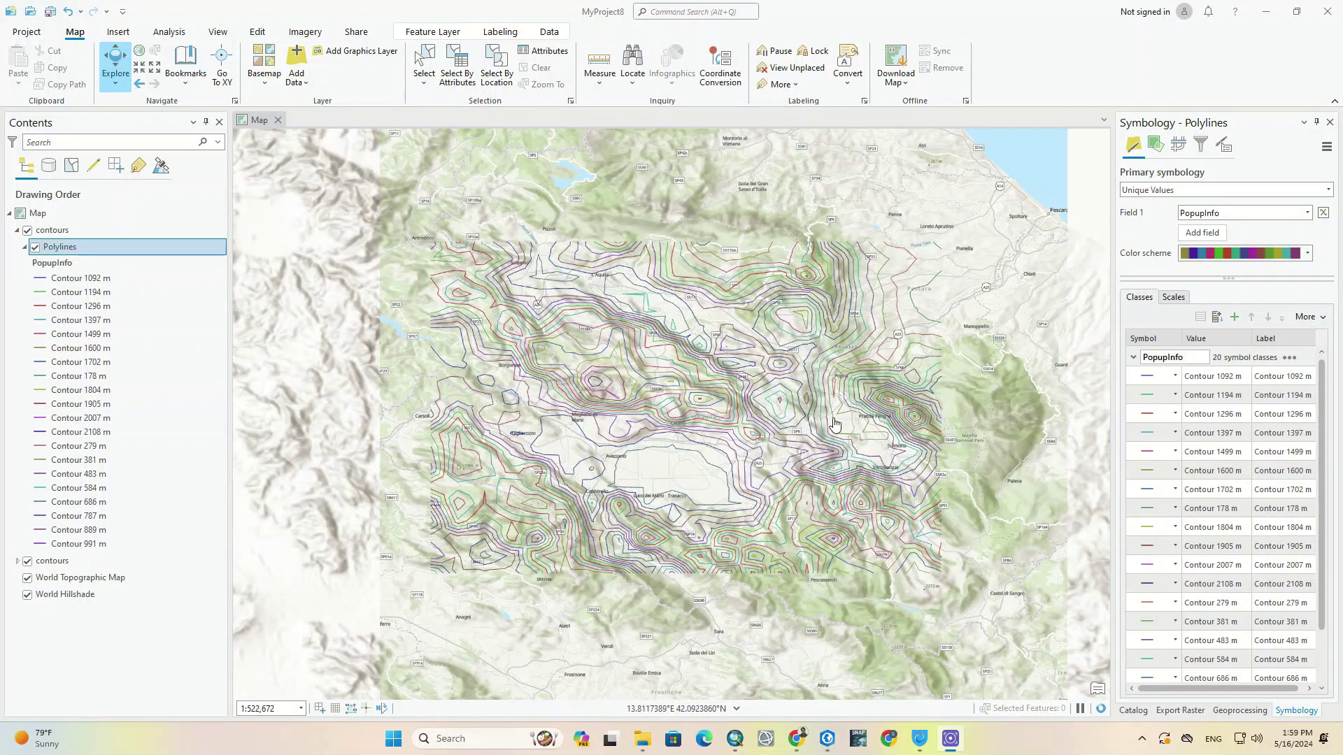
drag(693, 401, 687, 409)
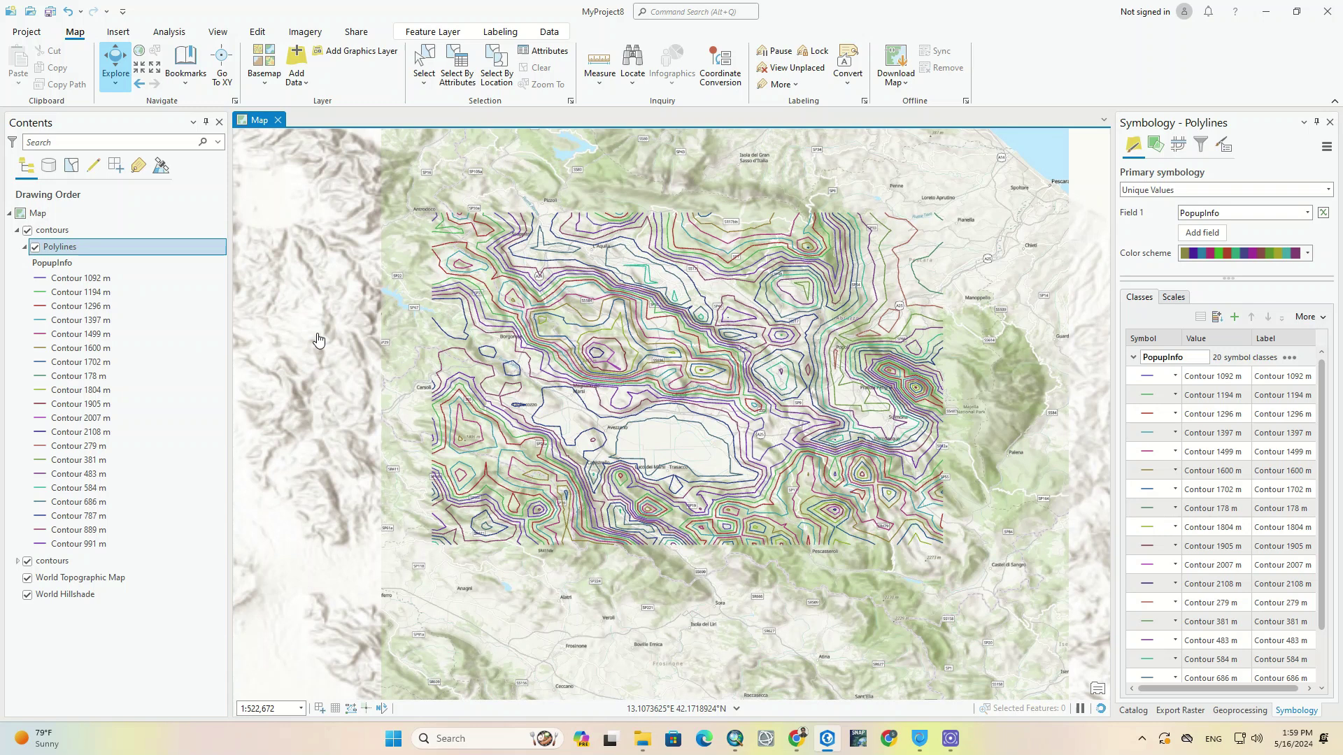
click(102, 250)
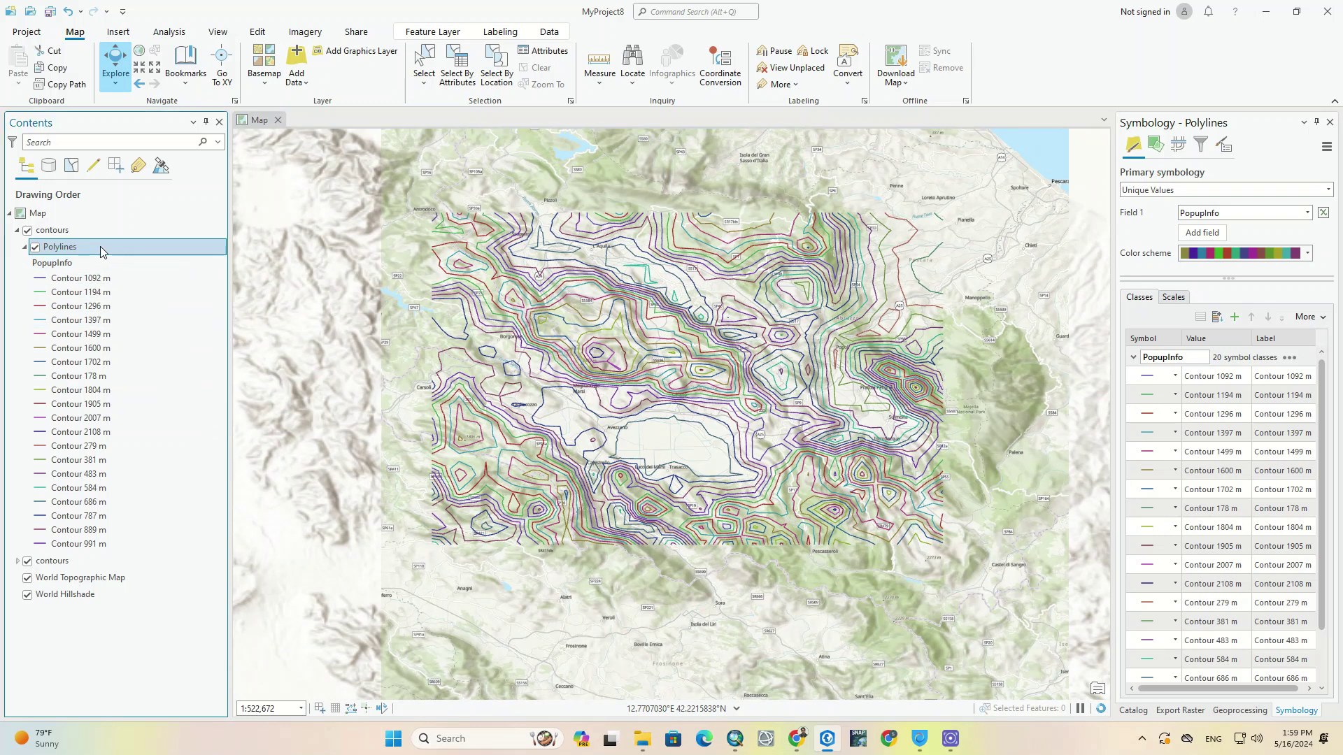
right_click(102, 250)
click(70, 231)
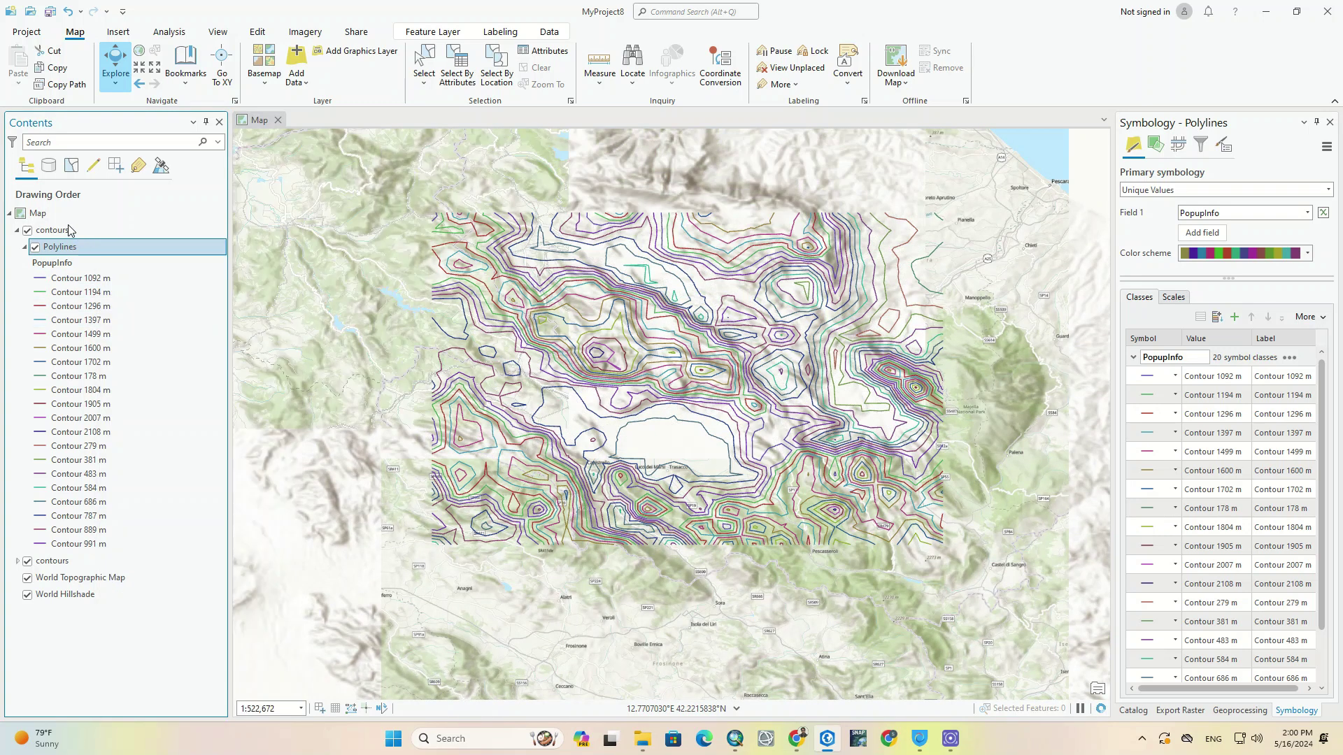
right_click(70, 231)
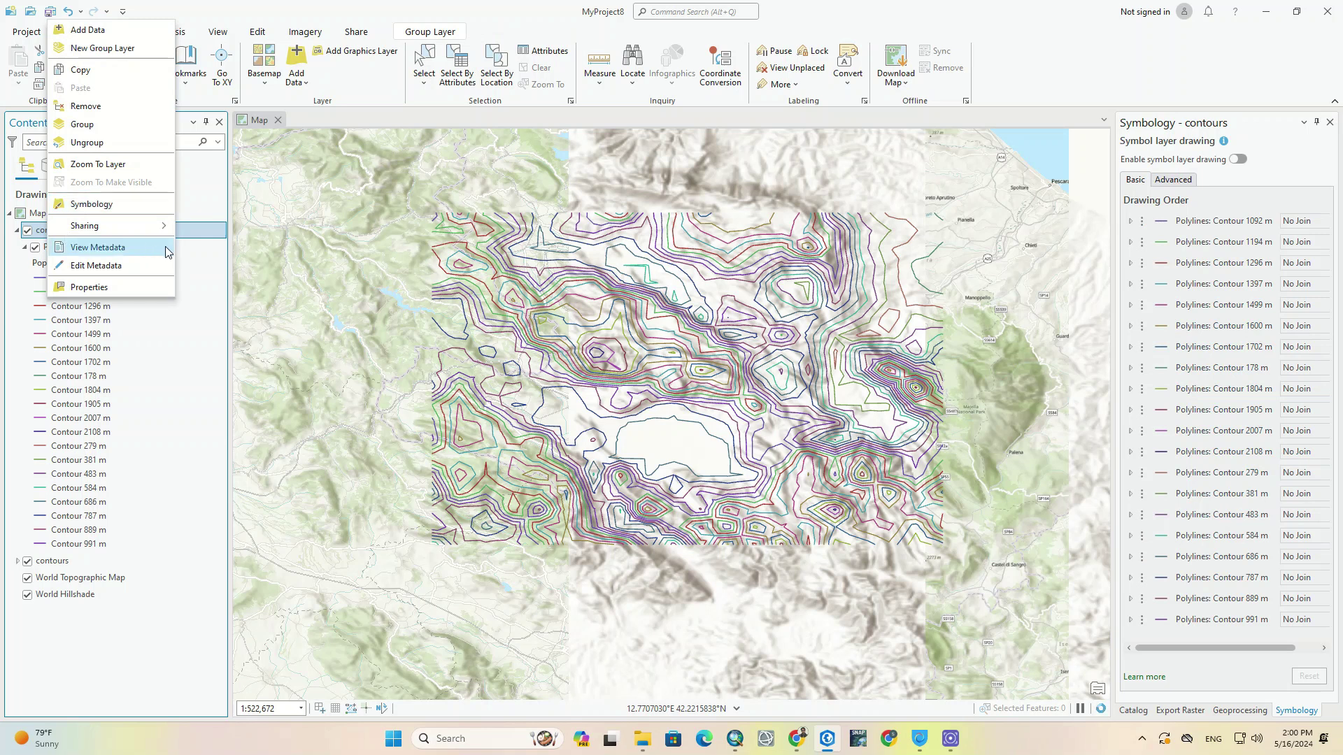
click(187, 254)
click(84, 249)
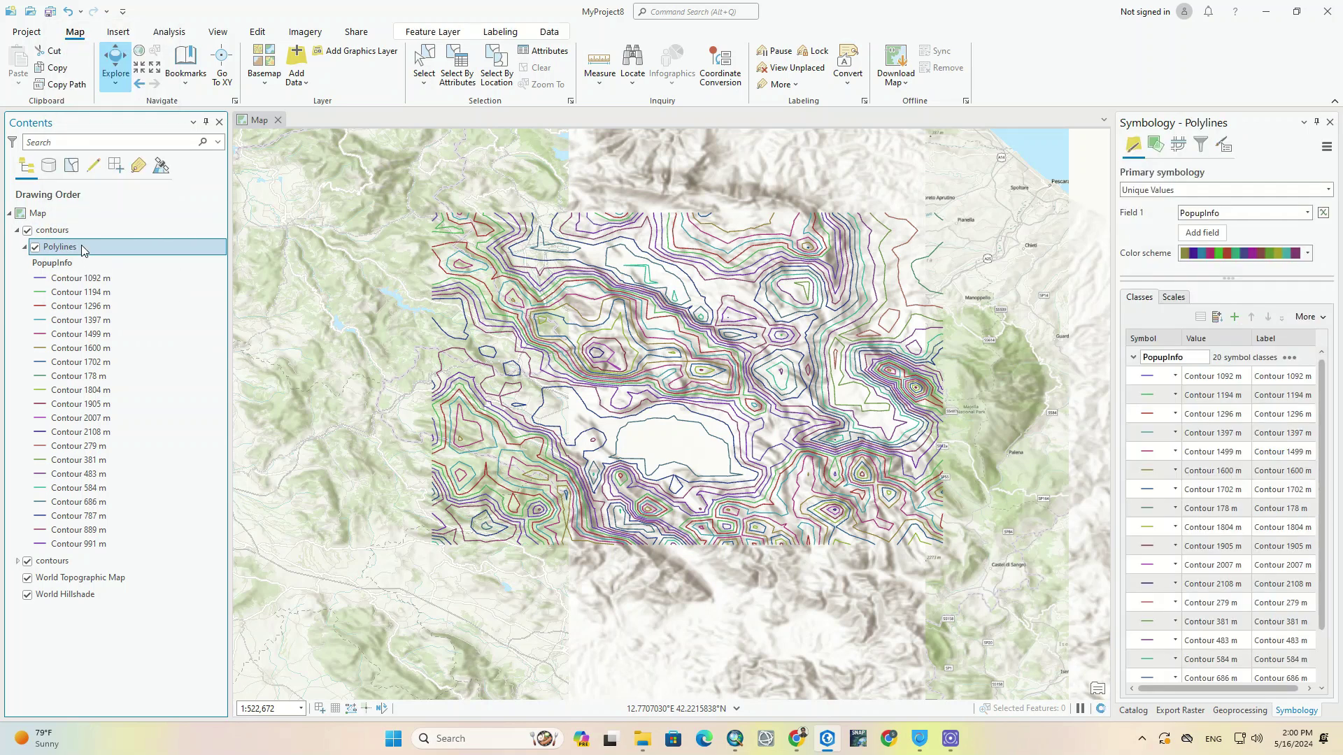
right_click(83, 249)
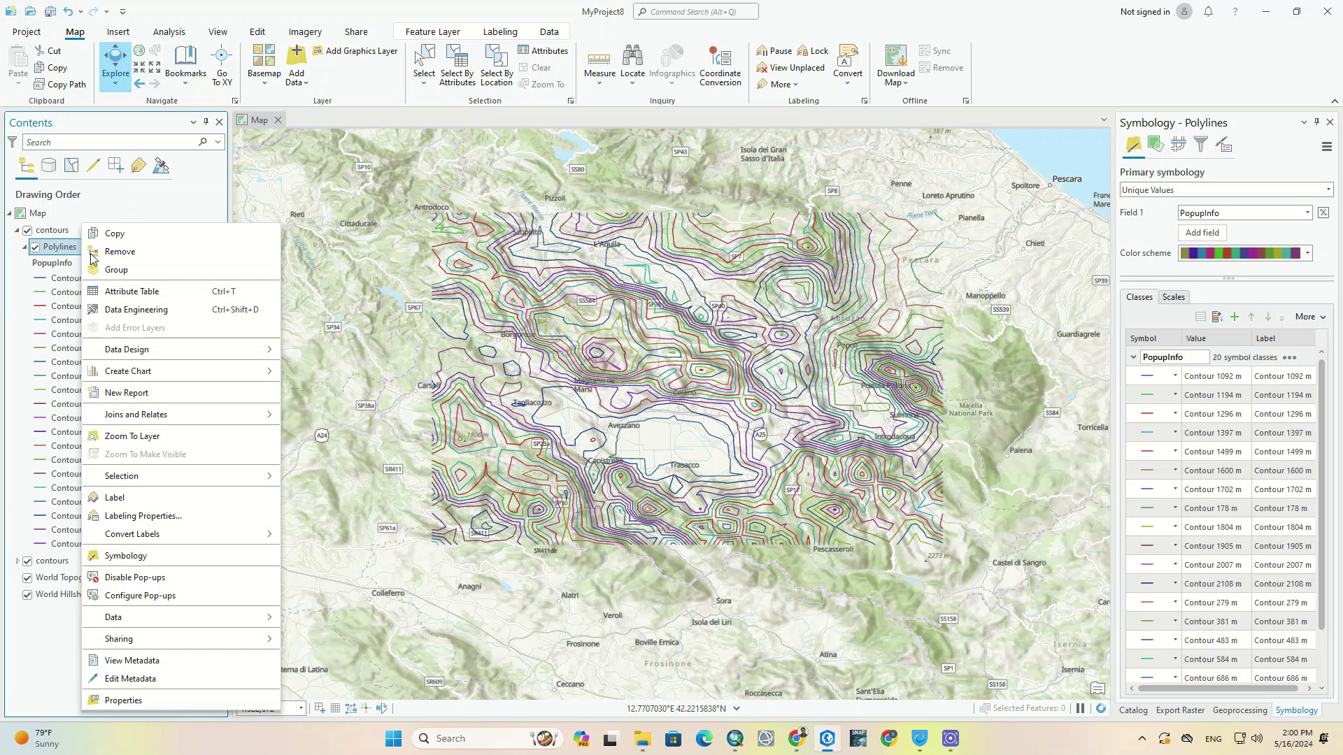
- Open the Polylines layer's attribute table
click(119, 294)
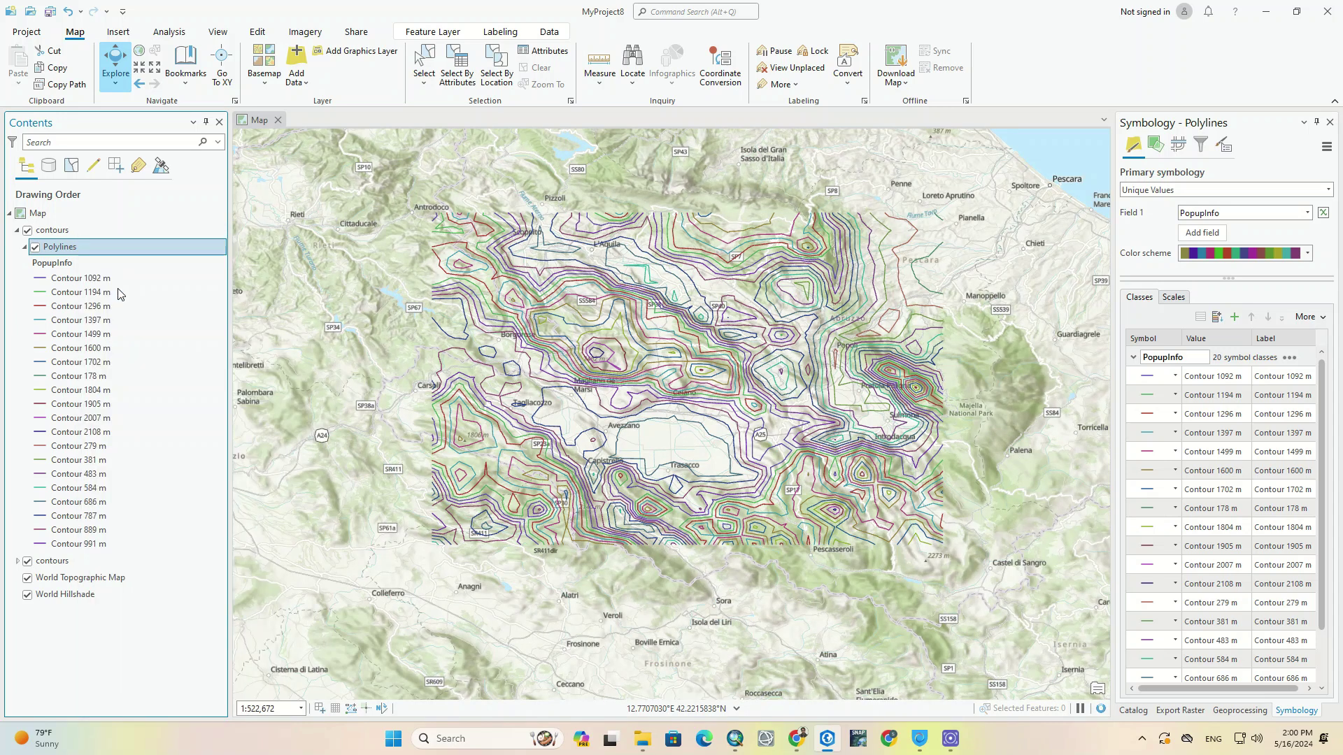